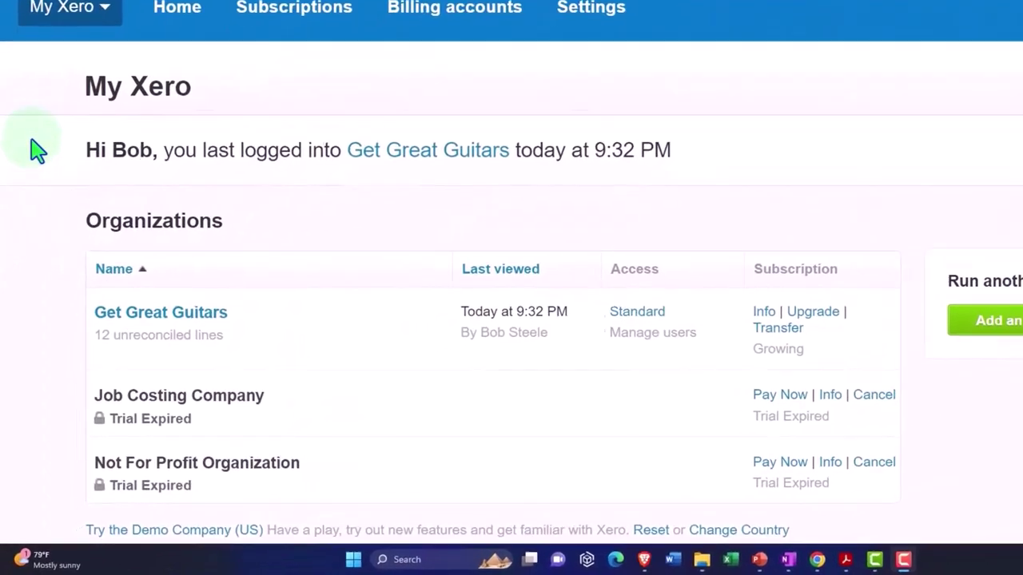
Step: Open the Get Great Guitars organization and duplicate its dashboard tab until five tabs exist
click(172, 271)
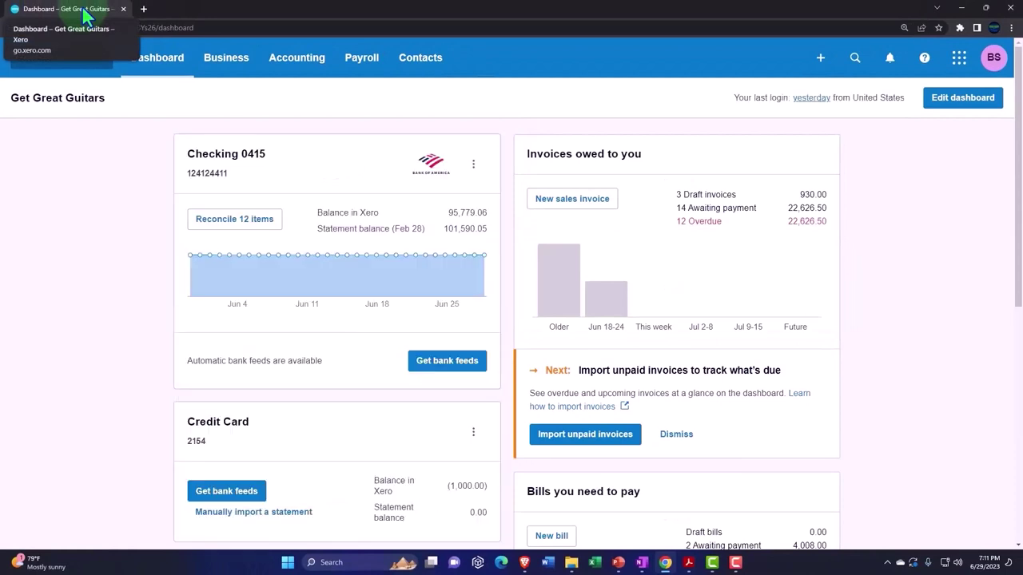
right_click(86, 16)
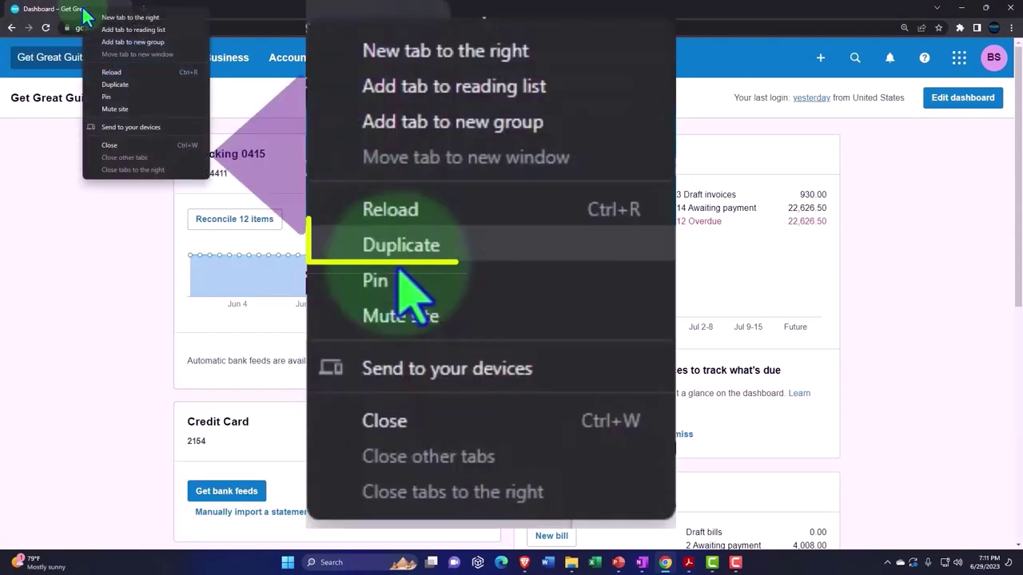
click(116, 84)
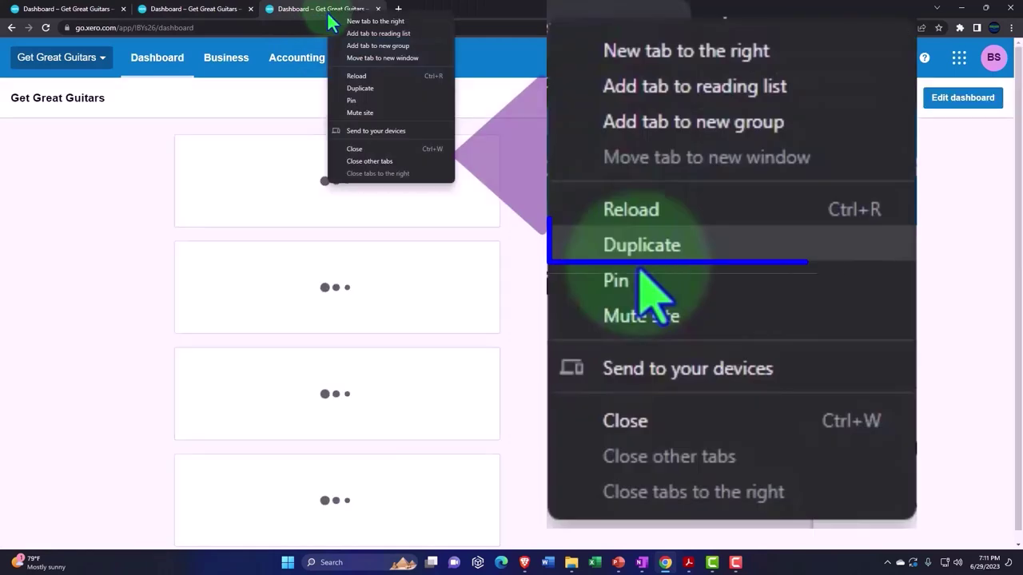
click(358, 88)
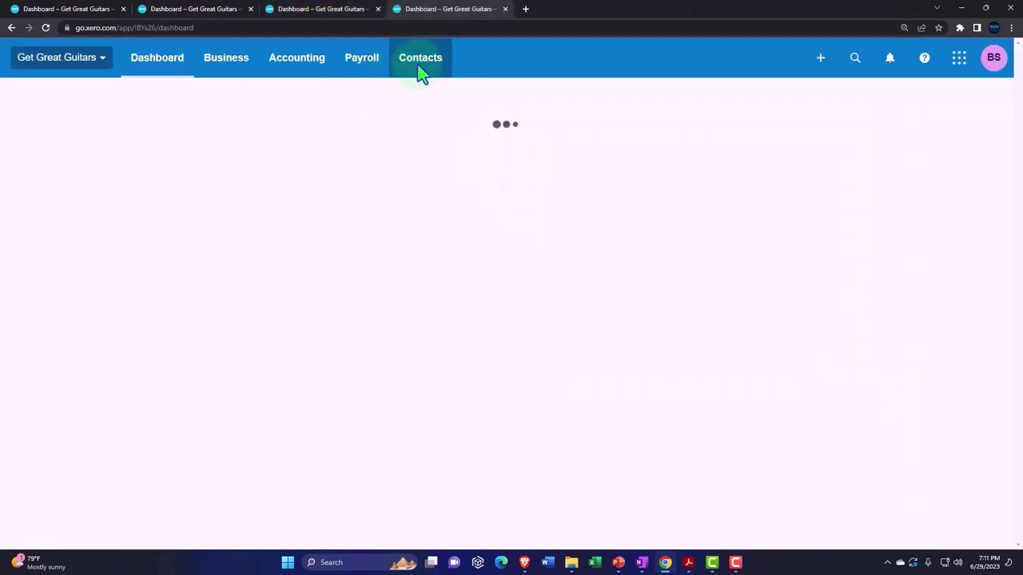
right_click(459, 16)
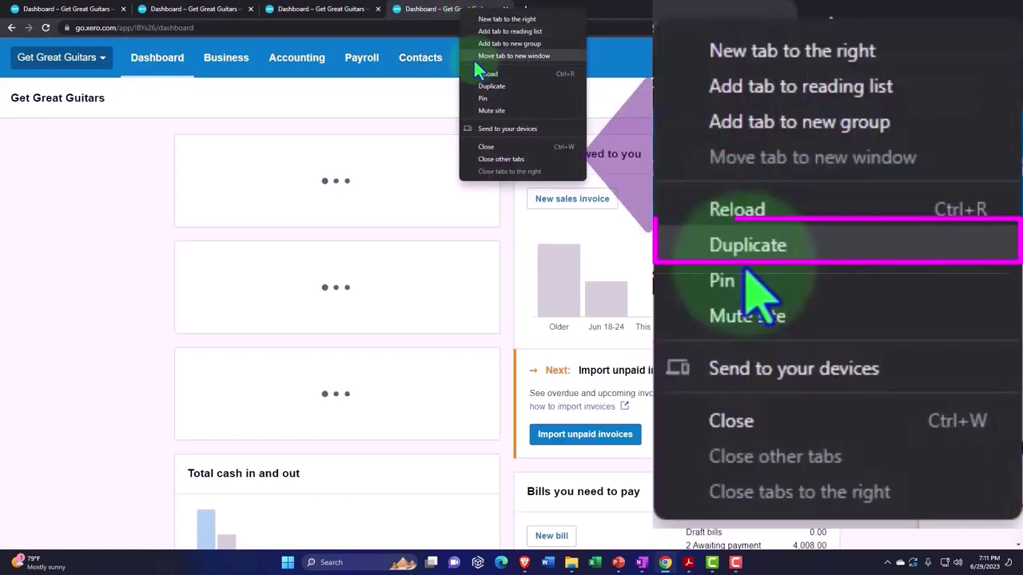
click(491, 86)
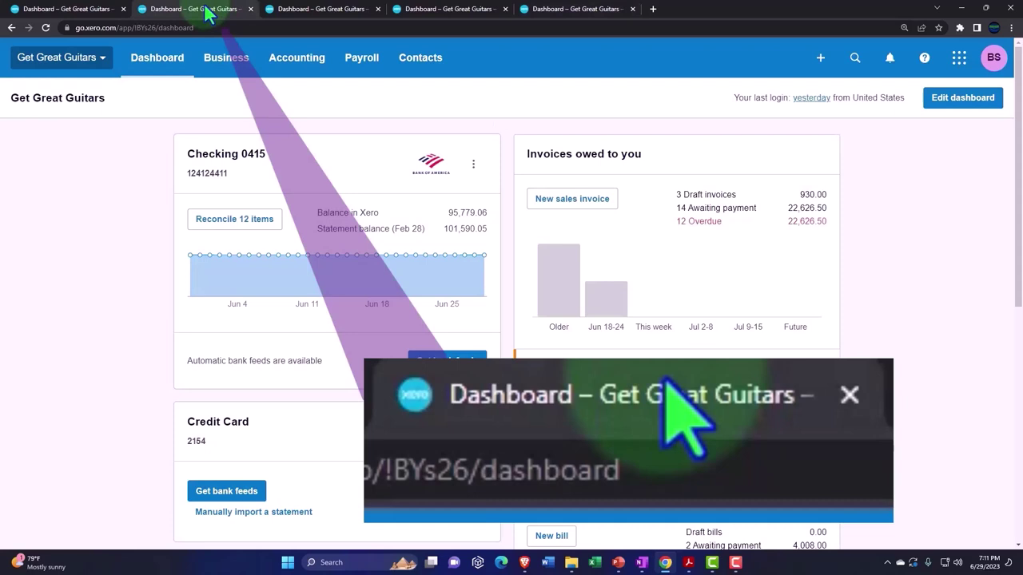
Step: Open the Balance Sheet Standard Custom and Comparative Income Statement reports from the Accounting menu
click(294, 69)
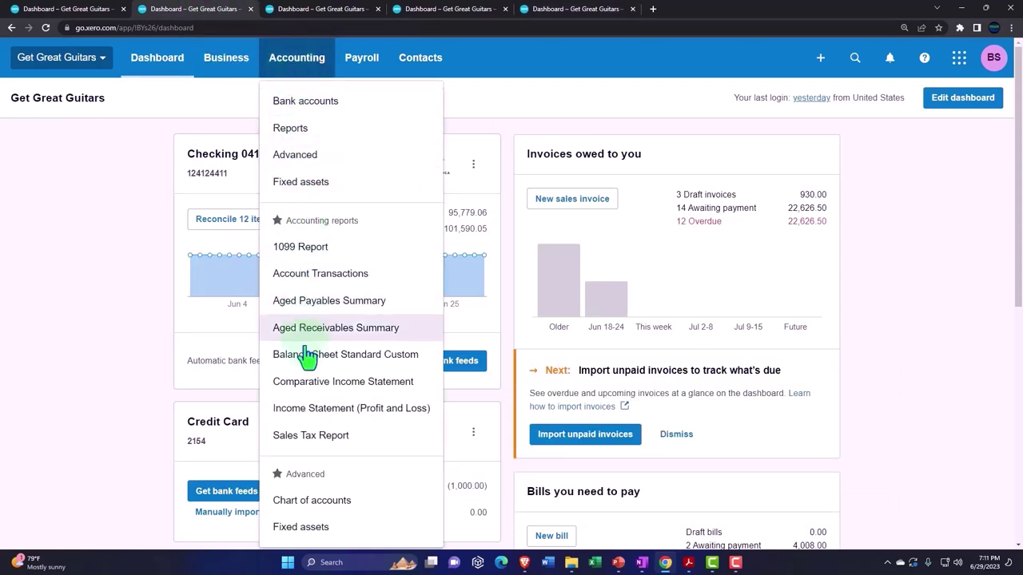
click(392, 369)
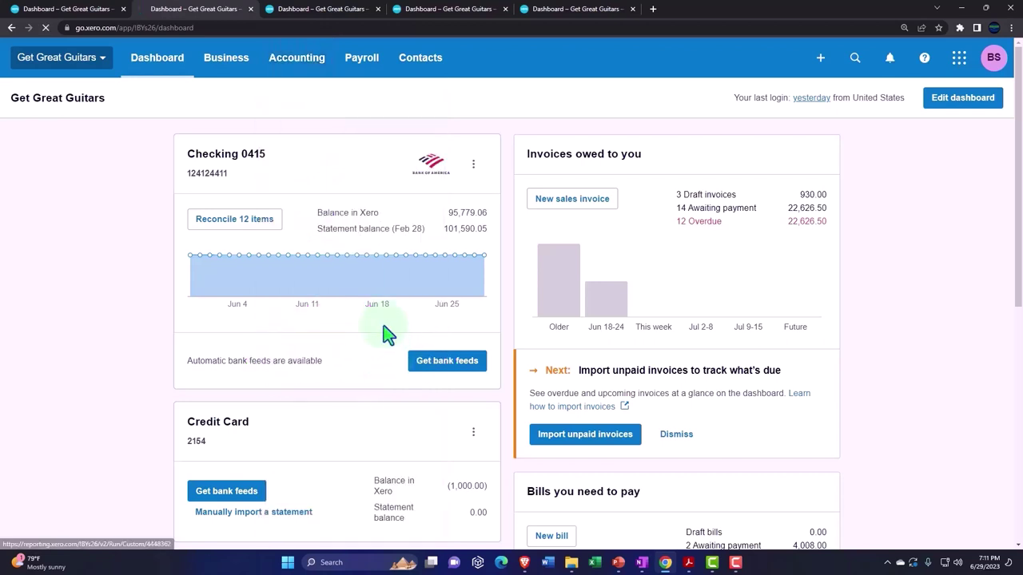
click(317, 65)
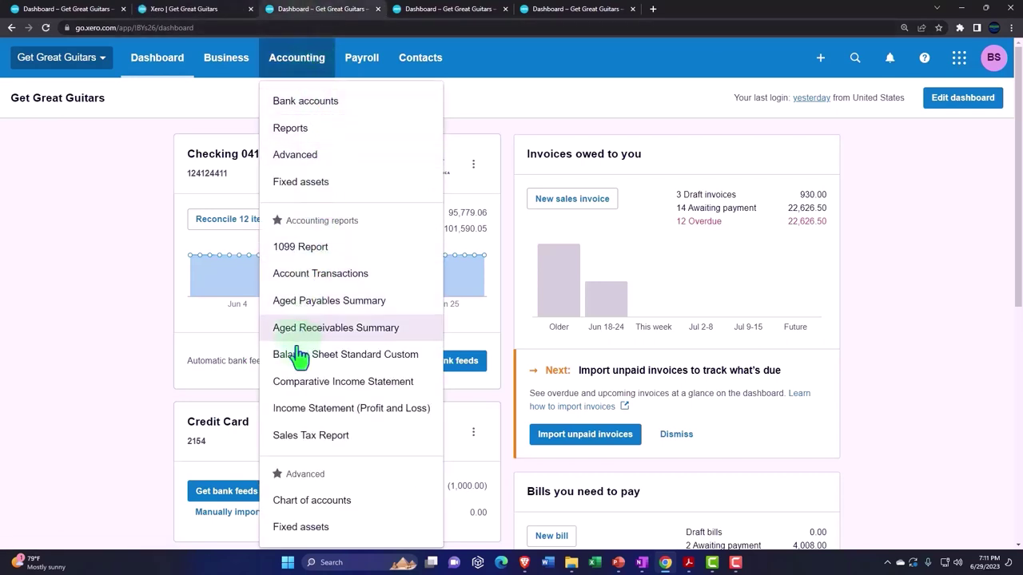
click(372, 384)
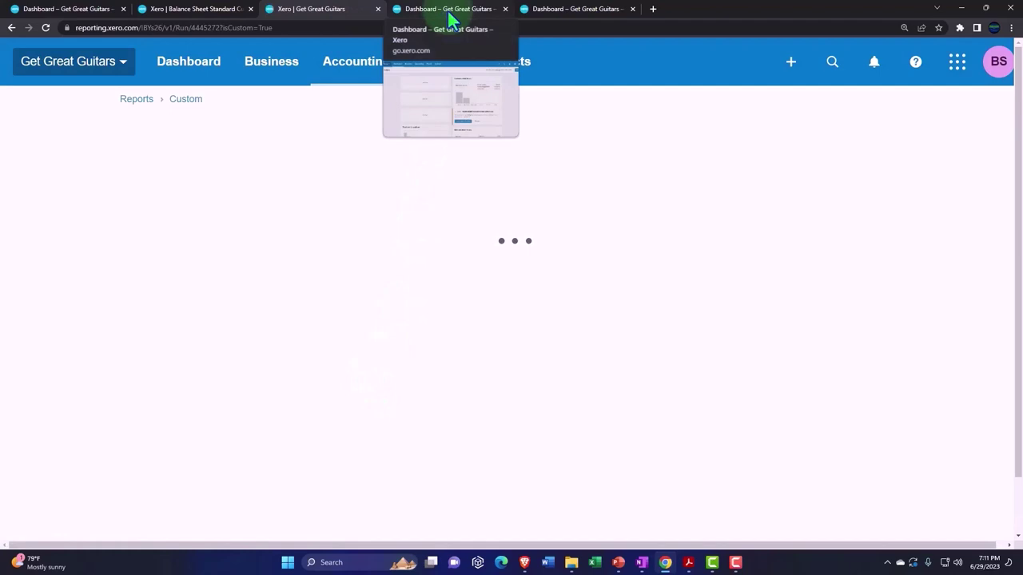
Step: In the fourth tab, search reports for 'bank' and open Bank Reconciliation
click(449, 20)
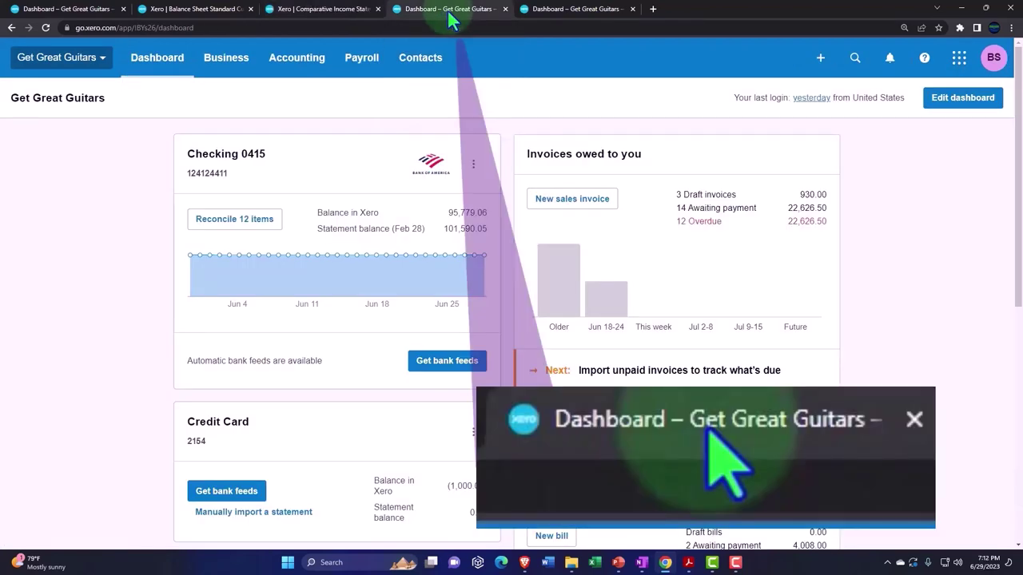
click(297, 59)
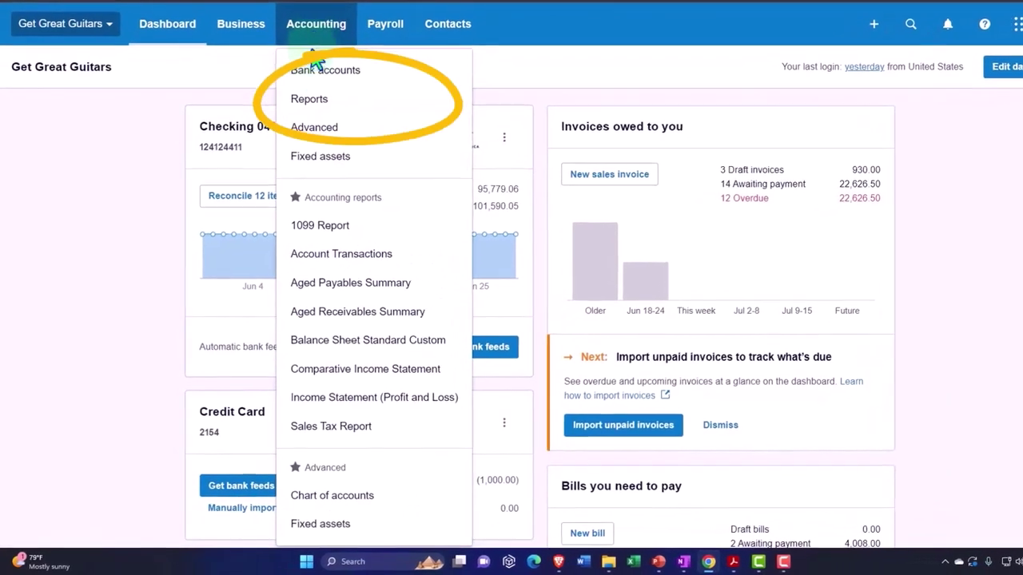
click(313, 99)
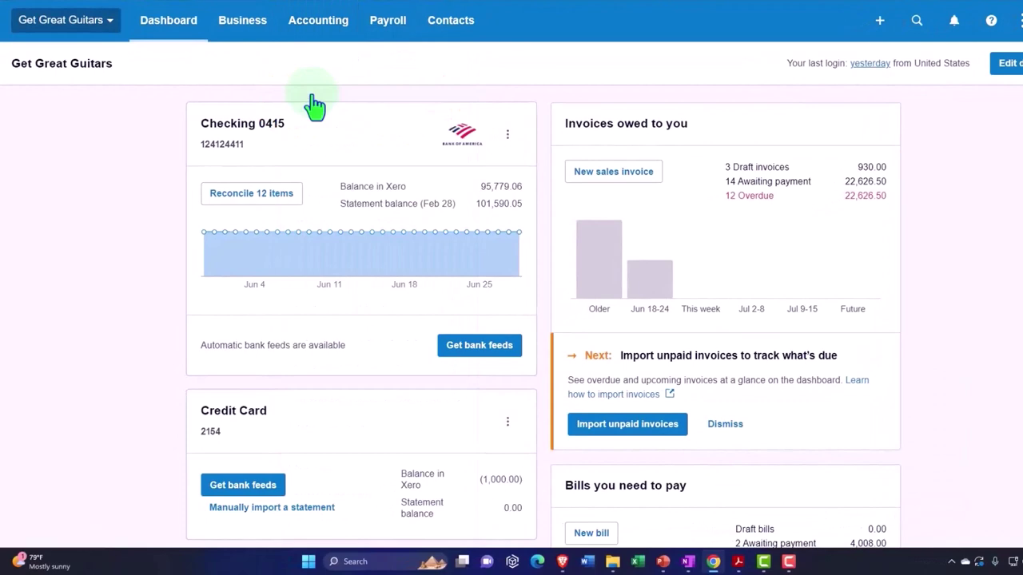
click(656, 69)
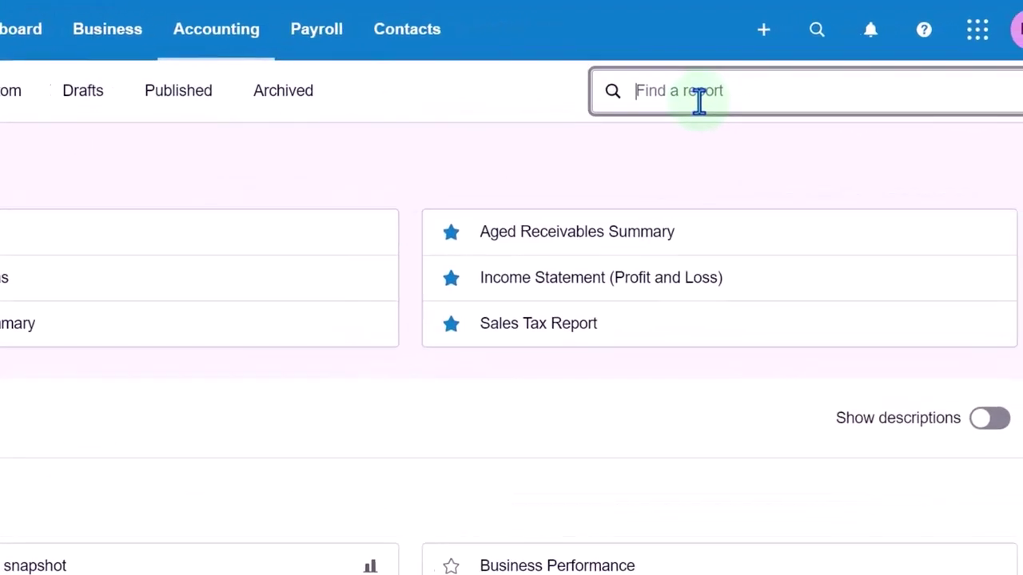
text(ba)
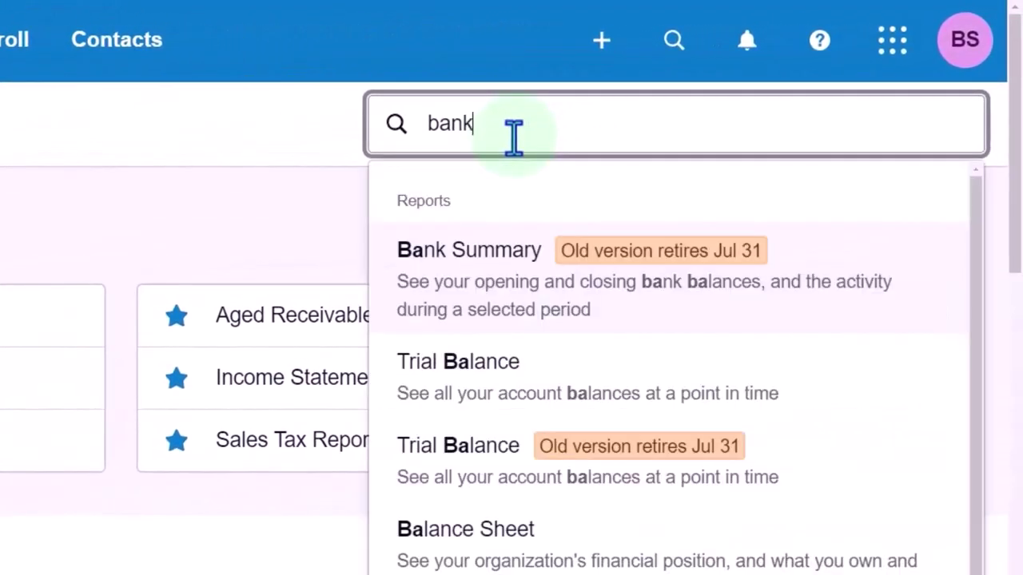
text(nk)
click(508, 379)
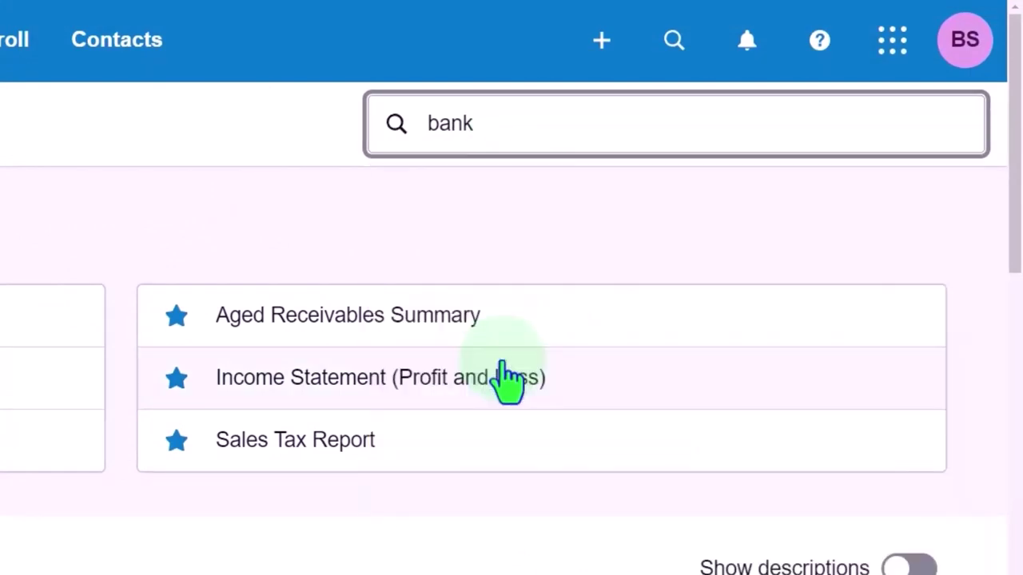
Step: In the fifth tab, search reports for 'bank rec' and open Bank Reconciliation
click(457, 7)
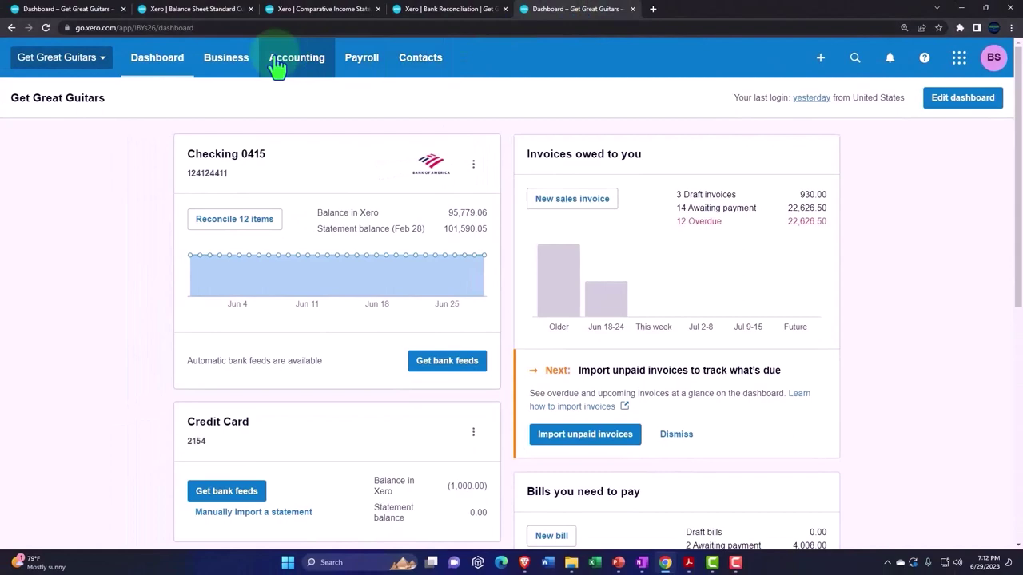
click(276, 64)
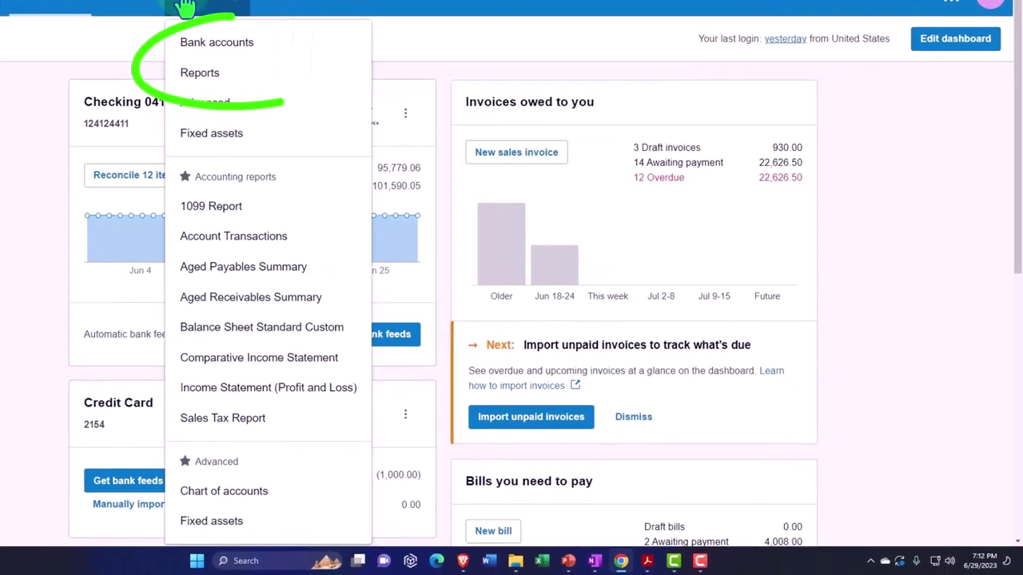
click(184, 77)
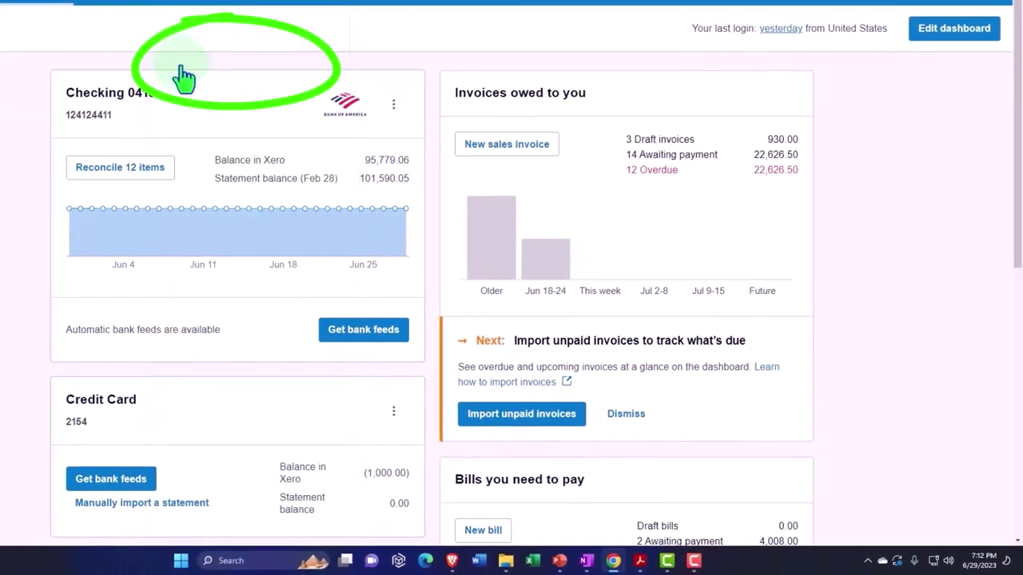
click(704, 44)
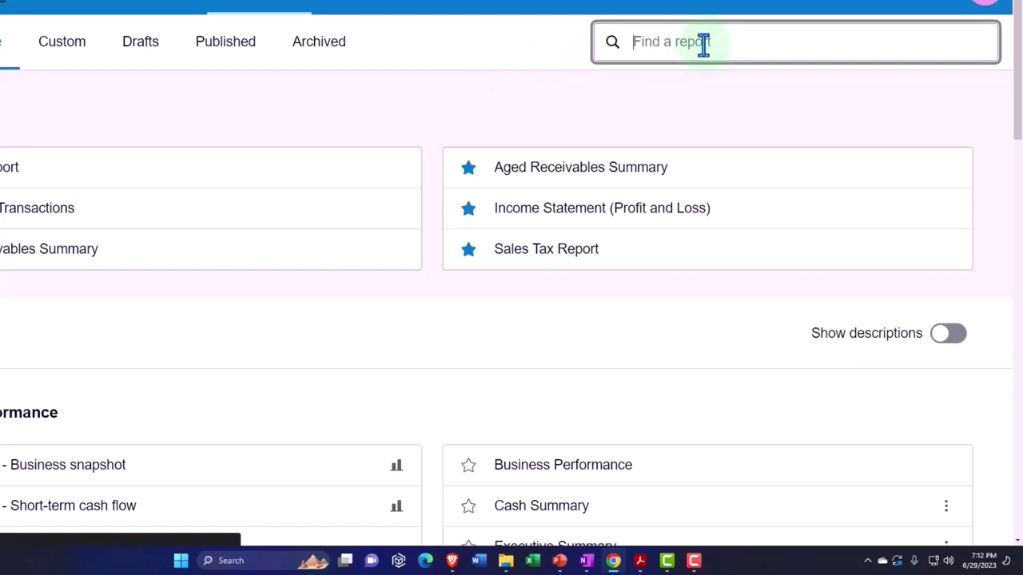
text(bank rec)
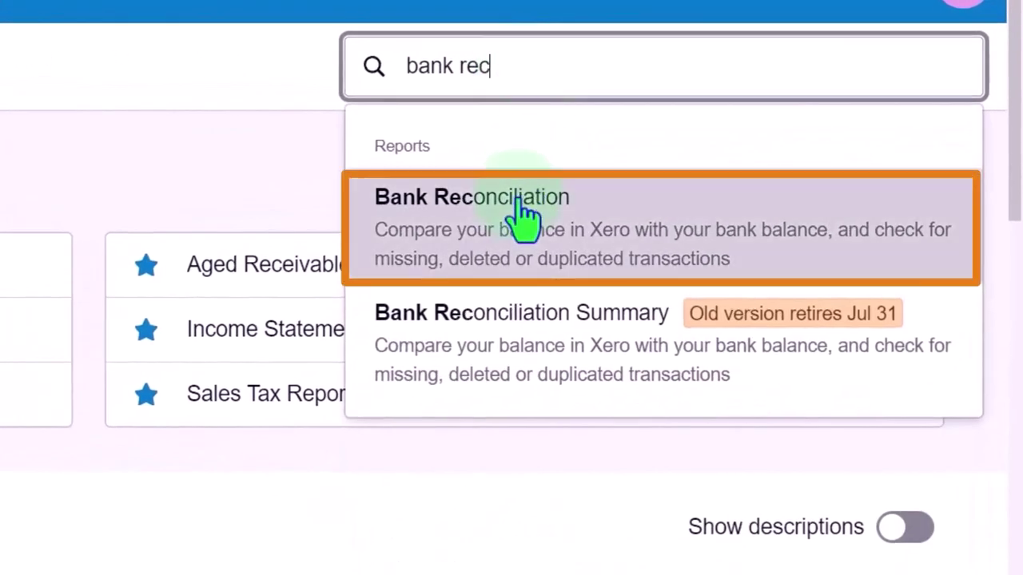
click(524, 217)
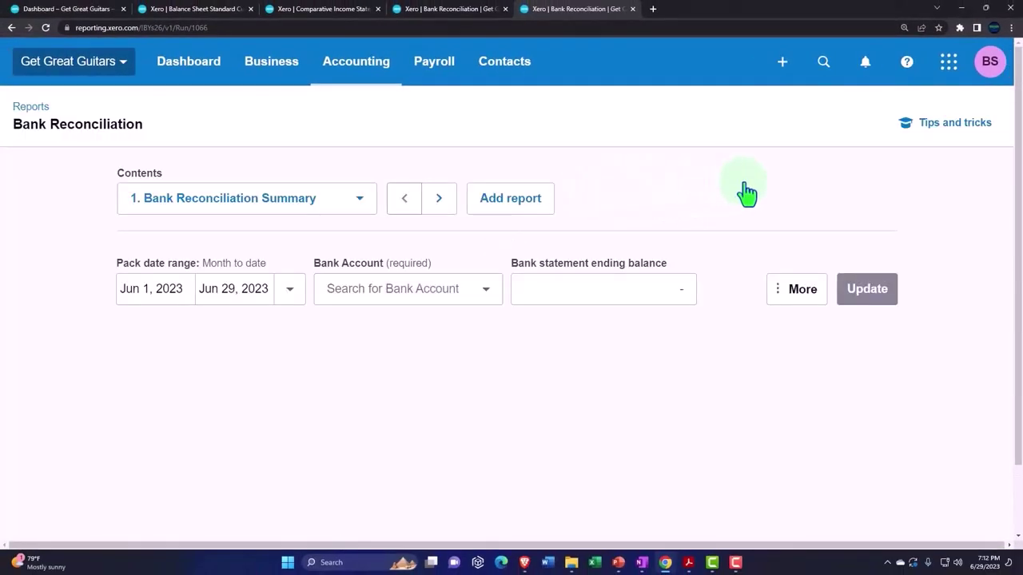
Step: Set the reconciliation to a custom date range of Feb 1 to Feb 28, 2023
scroll(744, 188, down, 1)
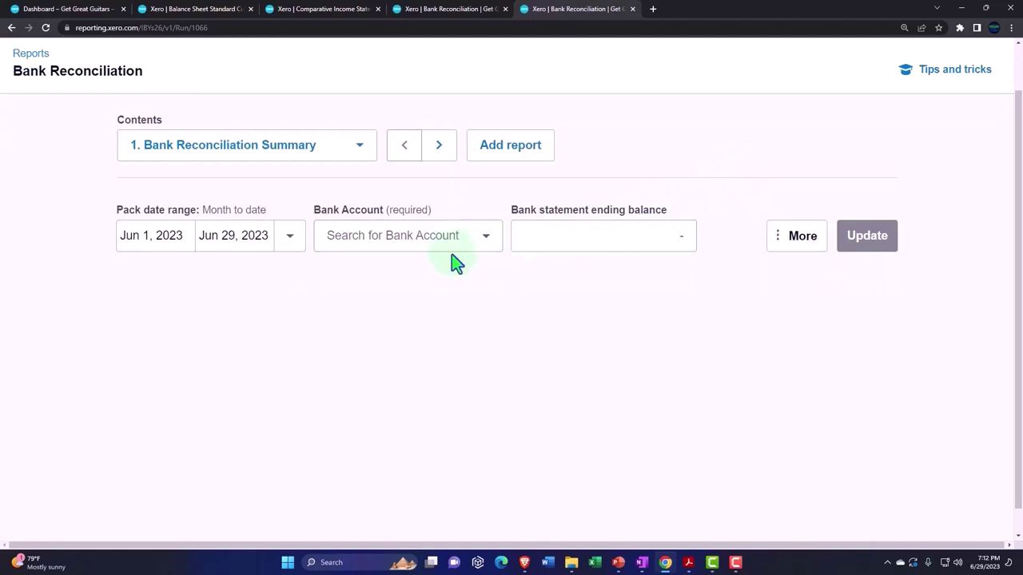
click(290, 237)
scroll(327, 343, down, 4)
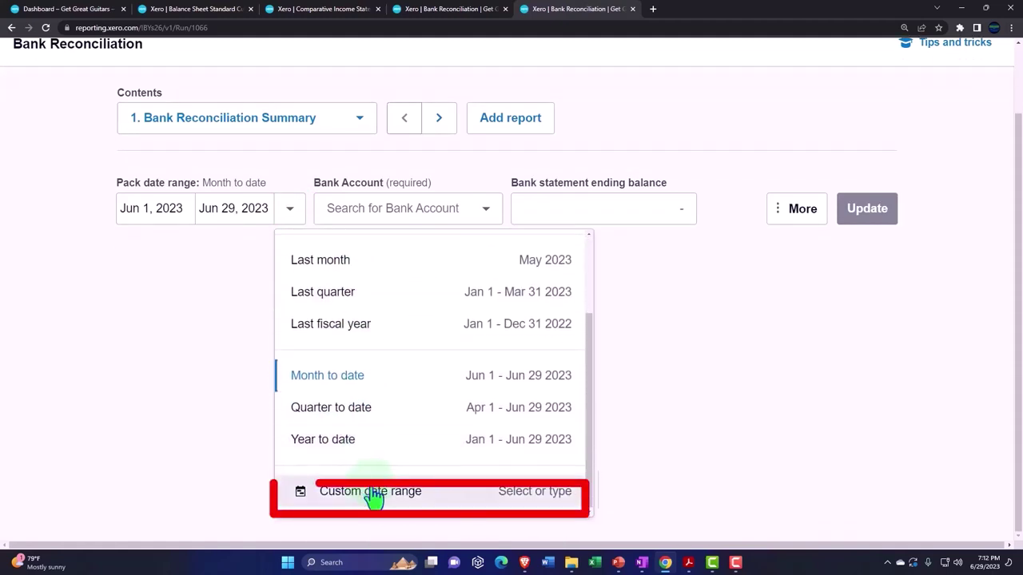
click(373, 491)
click(276, 179)
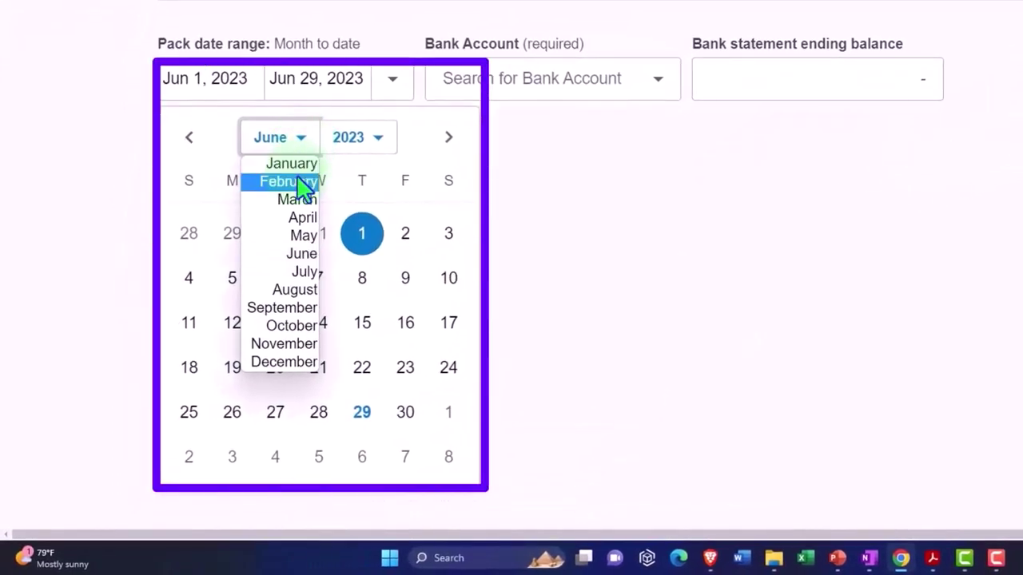
click(299, 182)
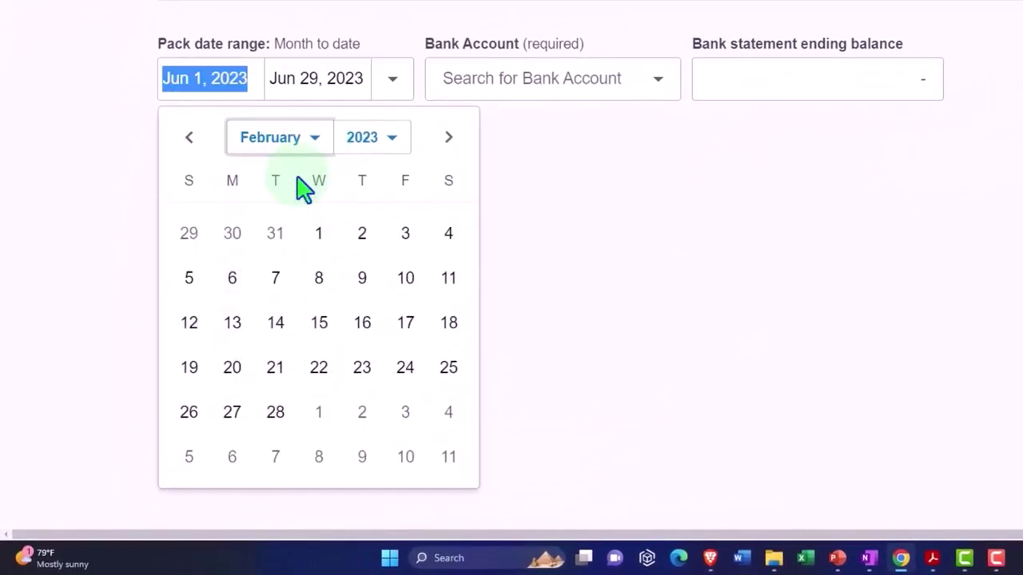
click(319, 235)
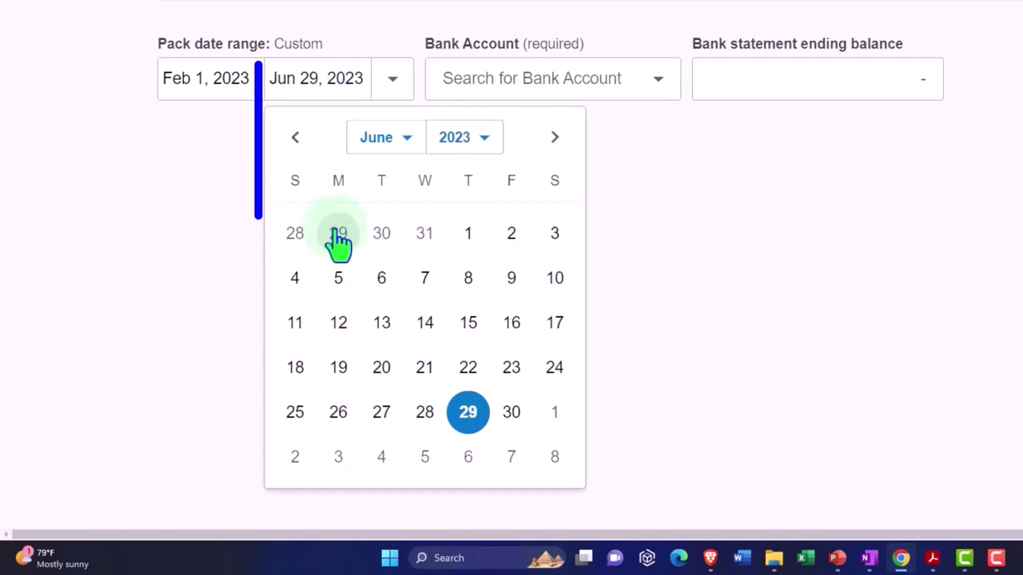
click(399, 142)
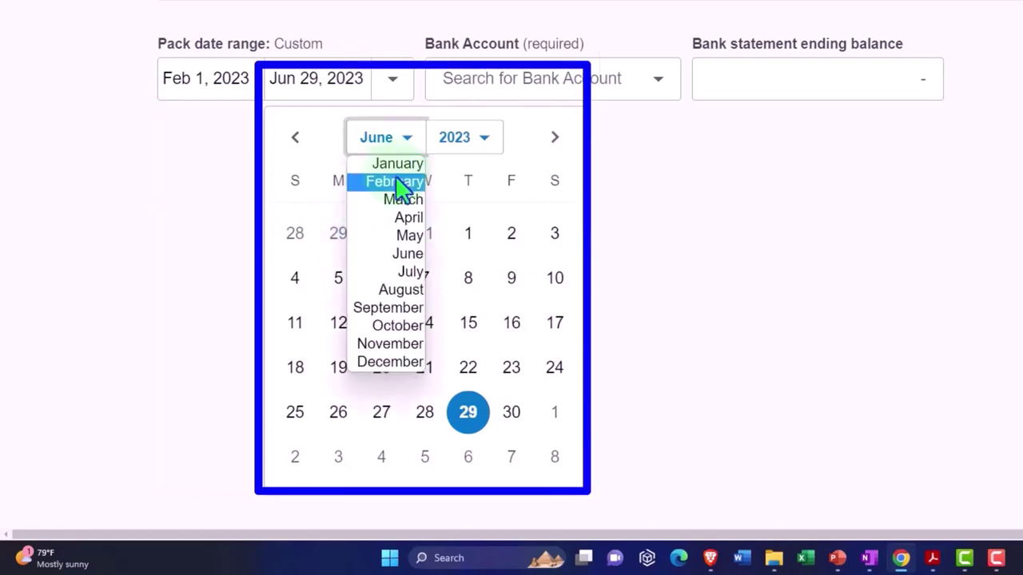
click(395, 182)
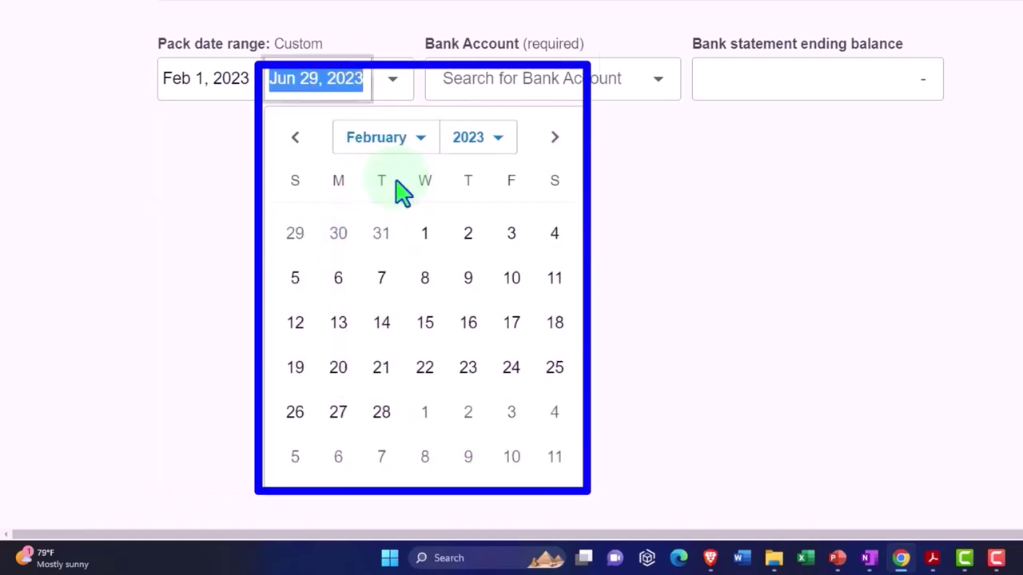
click(382, 412)
Step: Choose account 1100 - Checking 0415 and look up the ending balance in the February statement PDF
click(514, 78)
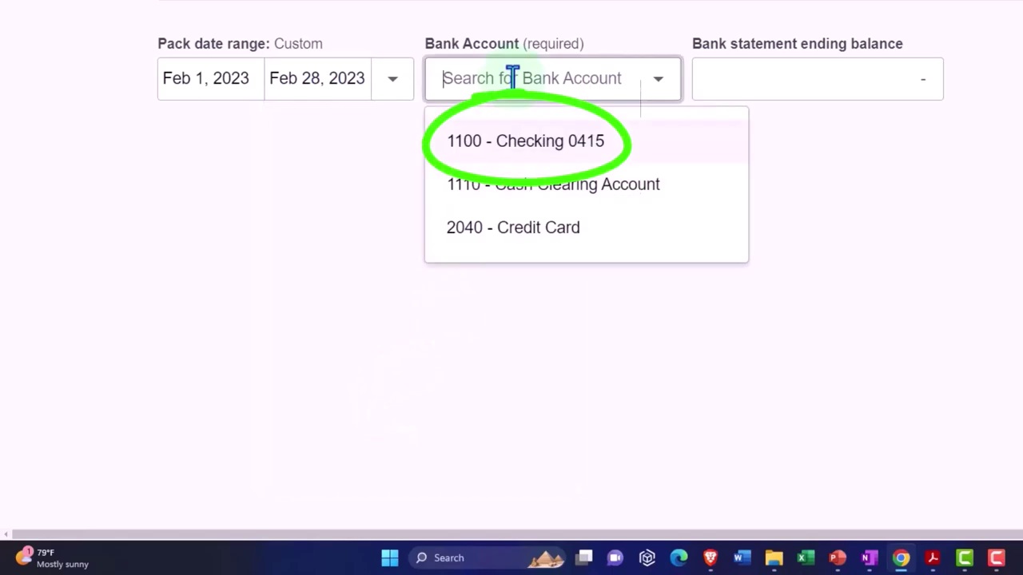
click(514, 144)
click(745, 77)
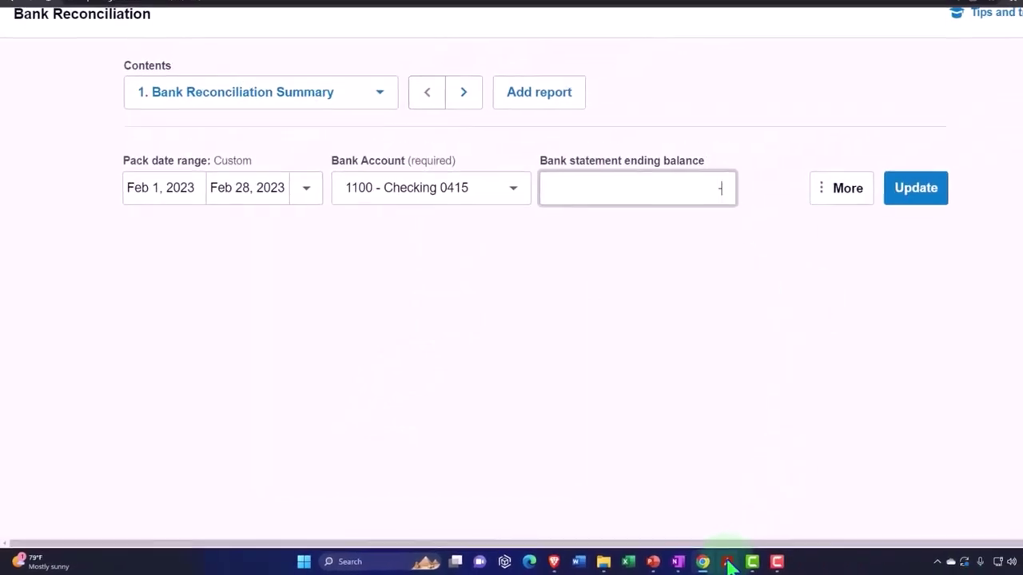
mouse_move(727, 563)
click(787, 500)
scroll(703, 448, up, 2)
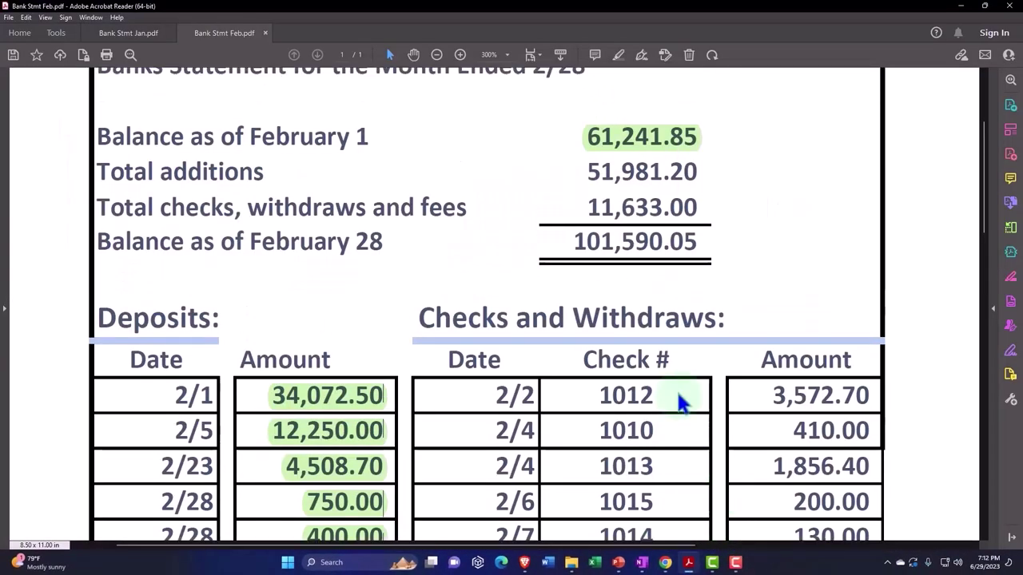
click(960, 6)
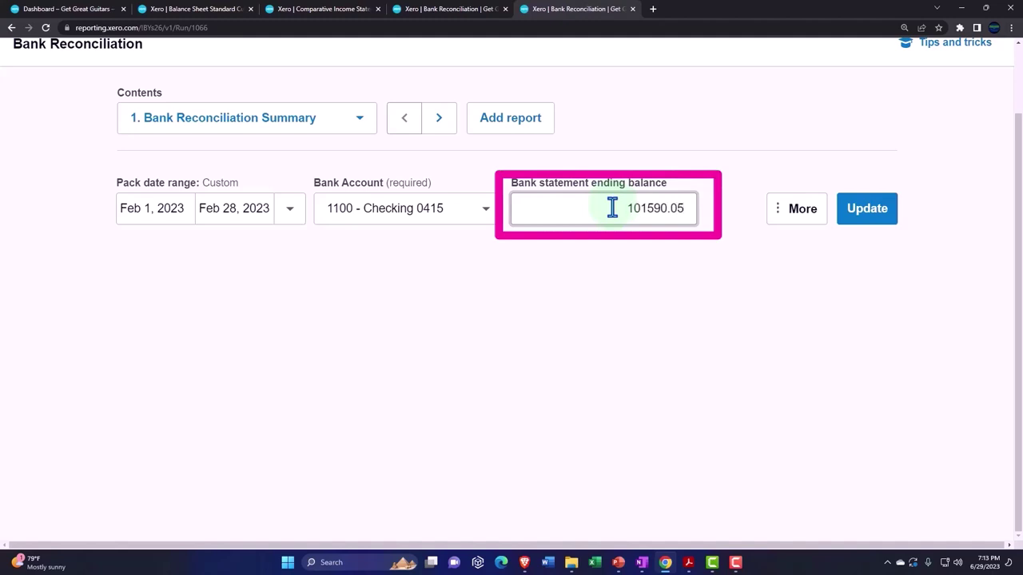
Step: Run the February reconciliation, then set the other reconciliation's dates to Jan 1–31, 2023
click(871, 212)
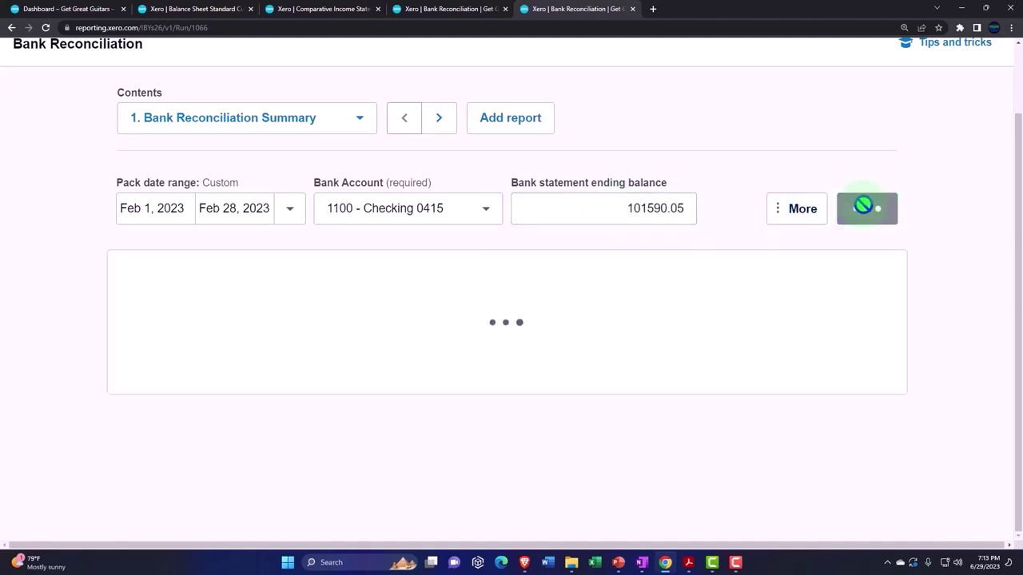
click(460, 16)
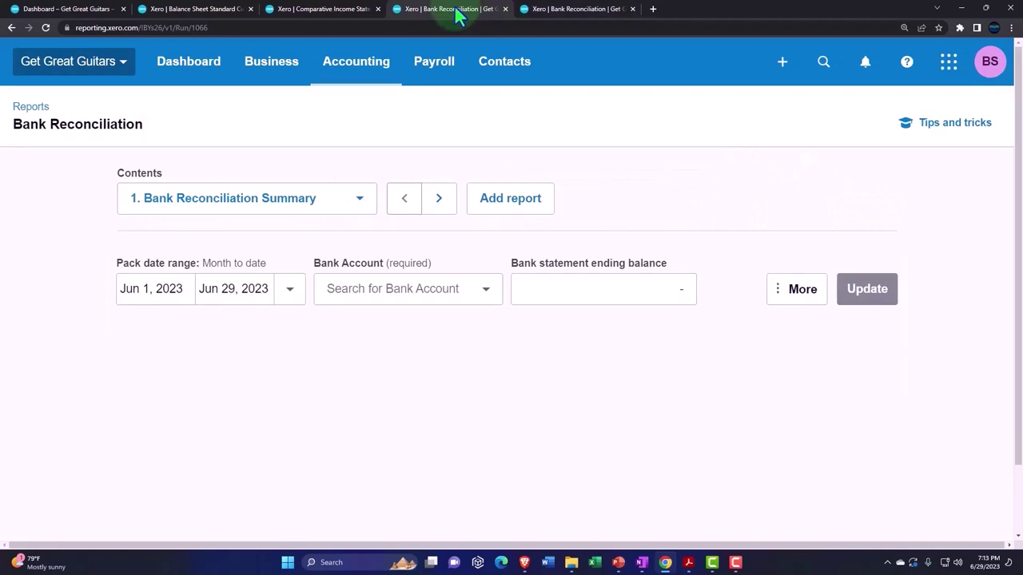
click(175, 288)
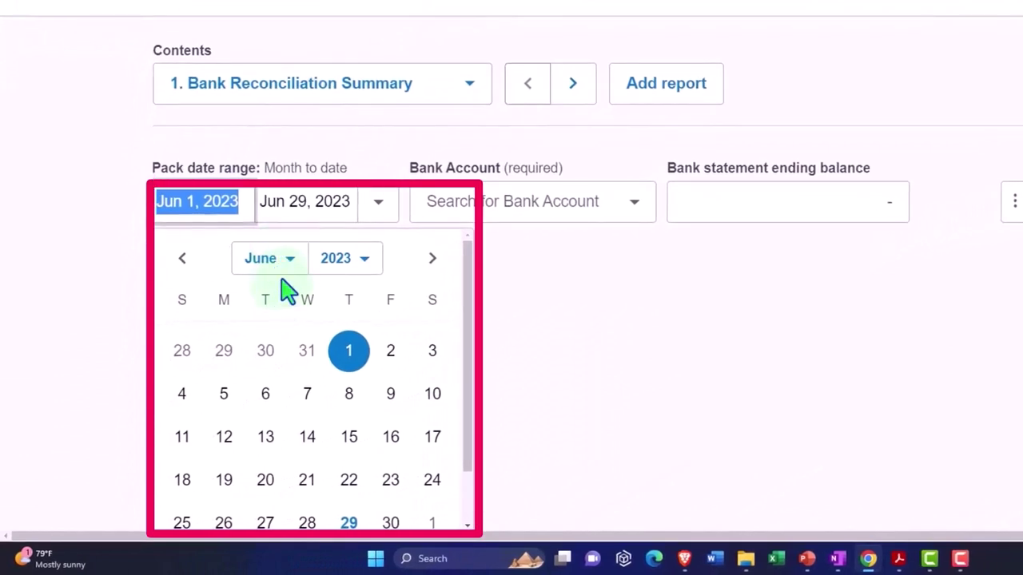
click(285, 263)
click(285, 284)
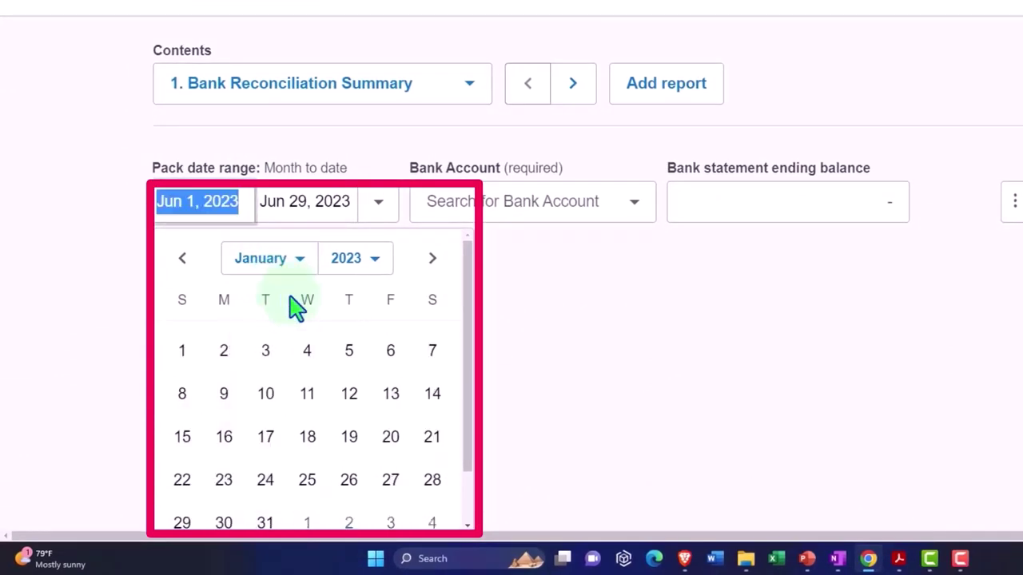
click(182, 352)
click(309, 201)
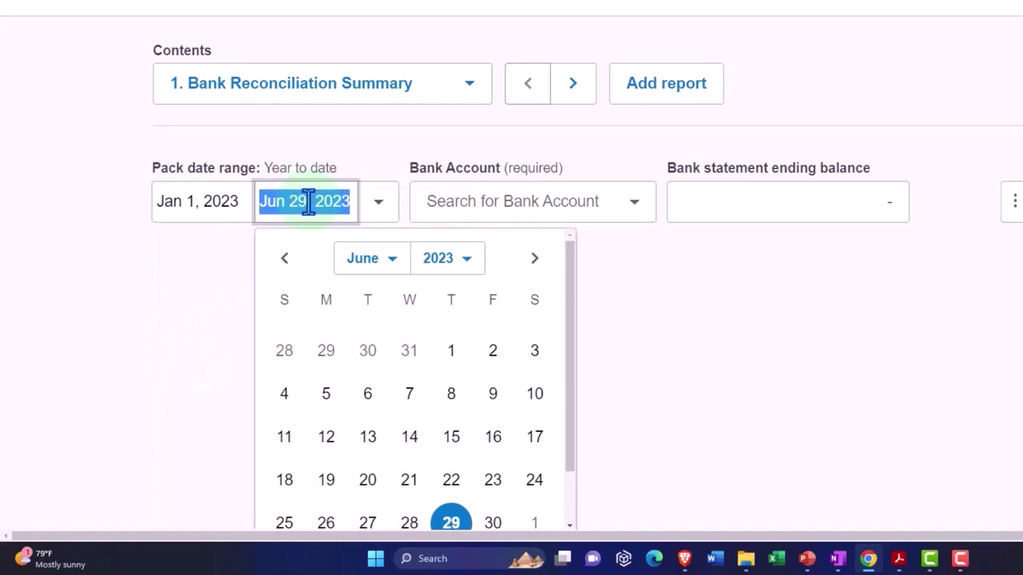
click(352, 255)
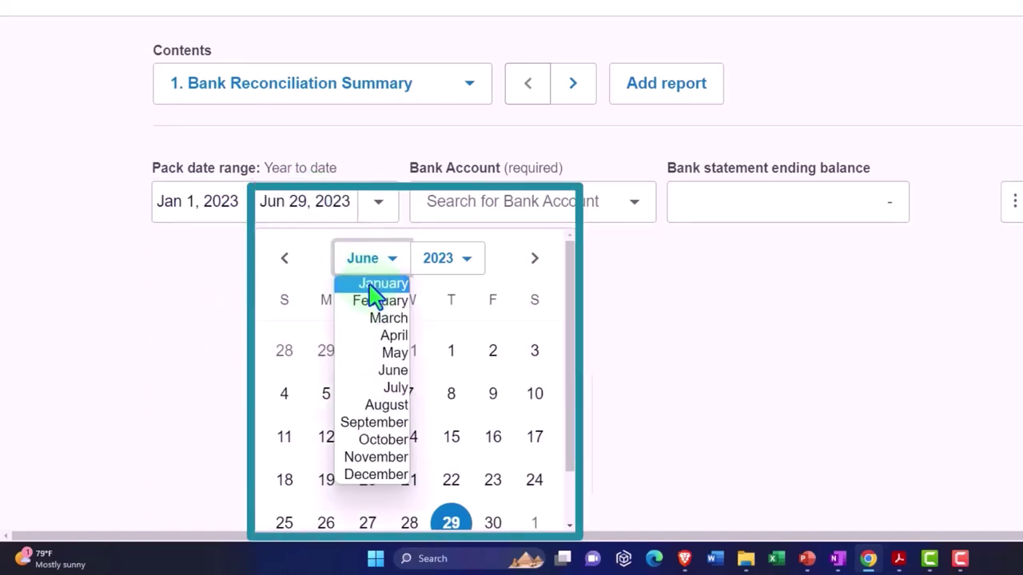
click(369, 286)
scroll(387, 376, down, 2)
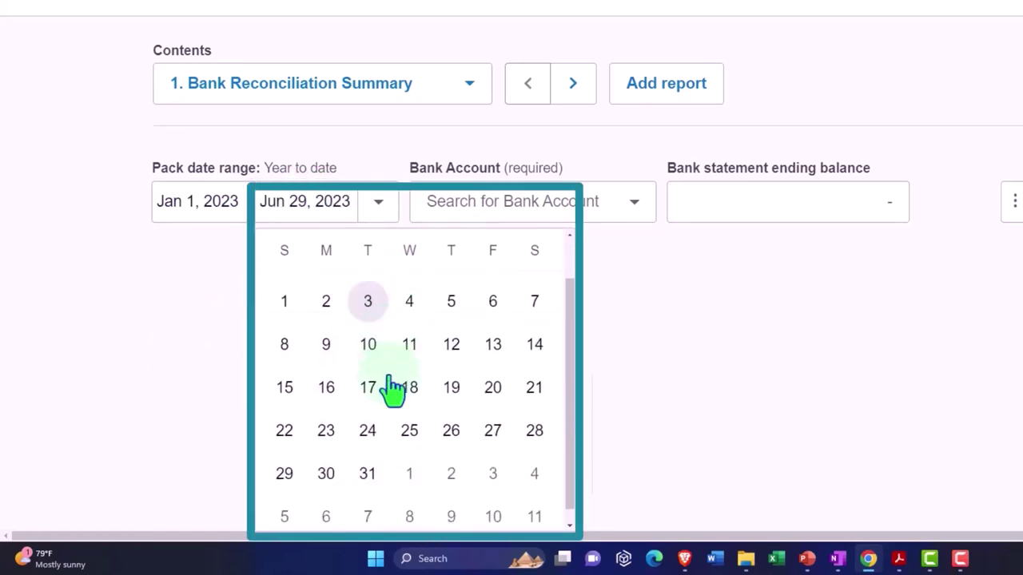
click(368, 459)
Step: Select 1100 - Checking 0415, enter the January statement balance 61241.85, and run the report
click(503, 210)
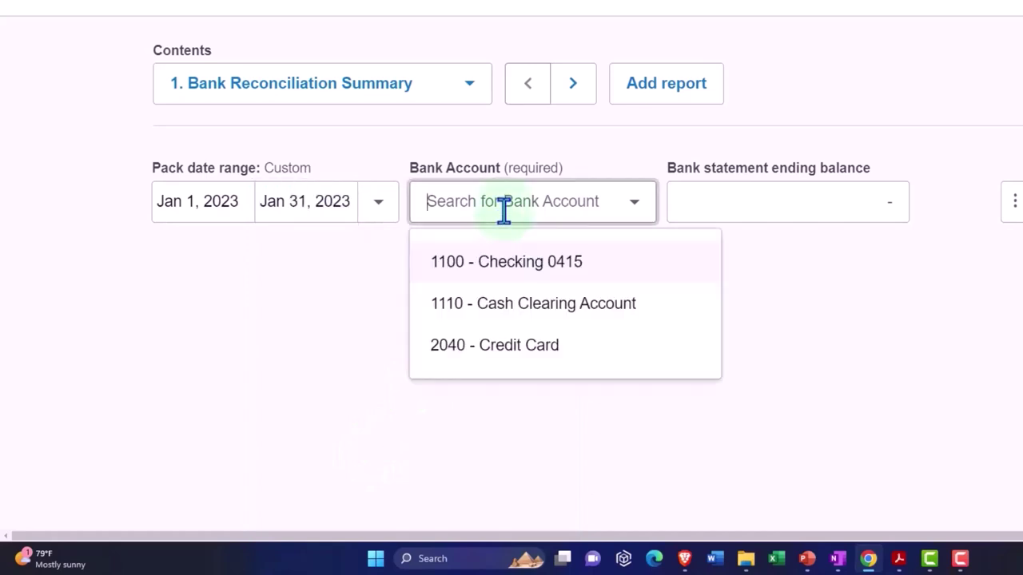
click(511, 263)
click(703, 202)
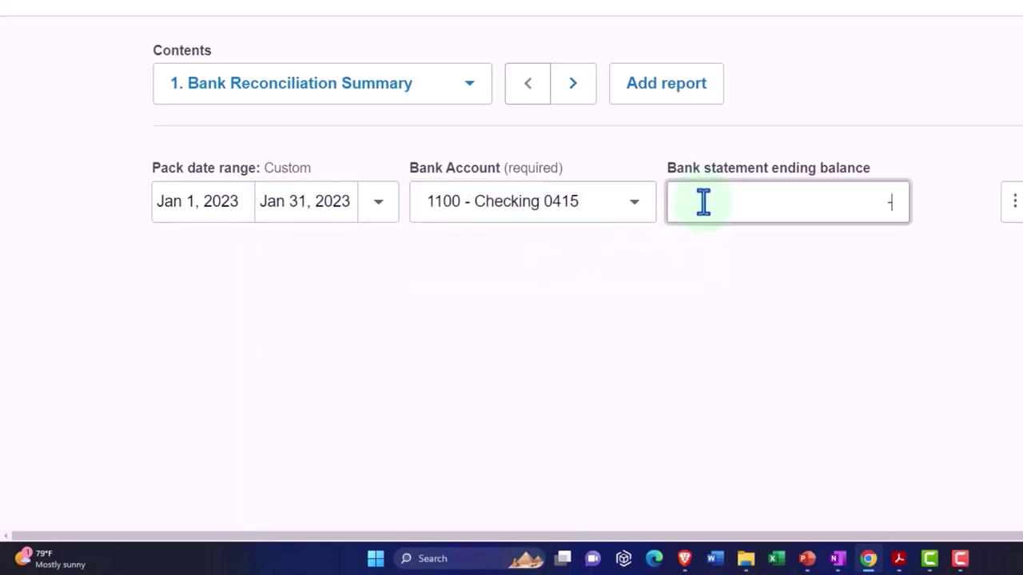
click(903, 561)
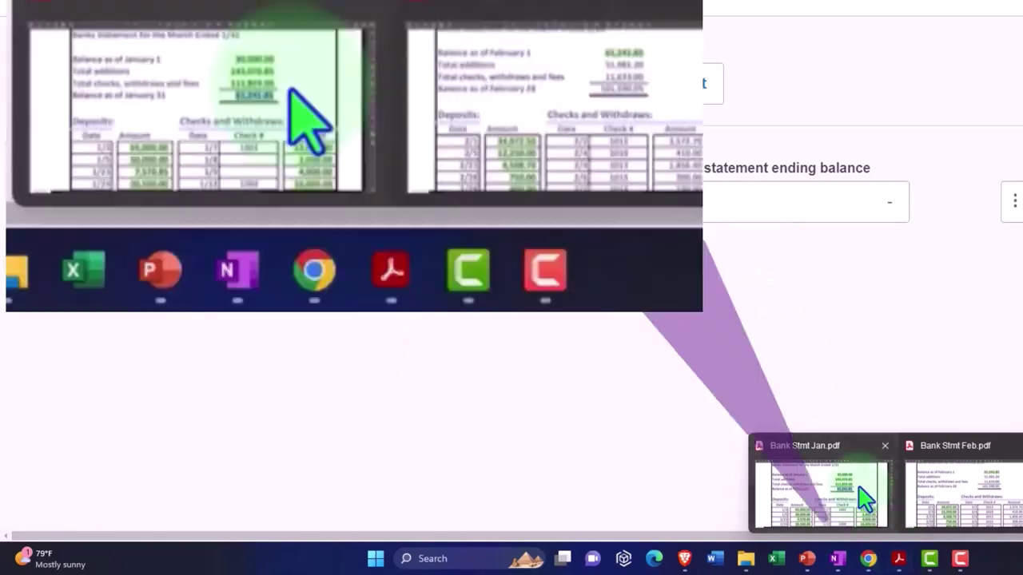
click(861, 498)
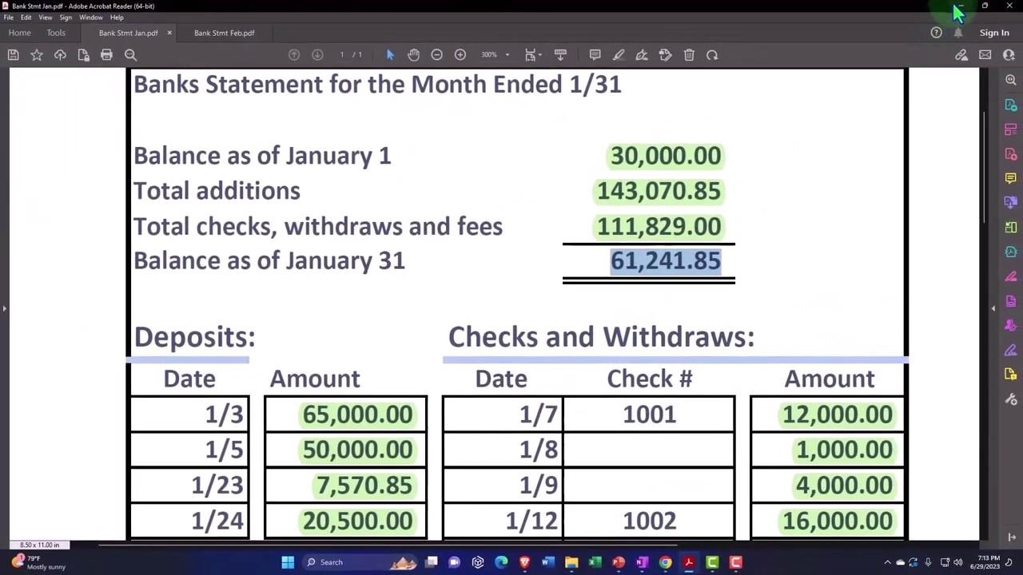
click(955, 12)
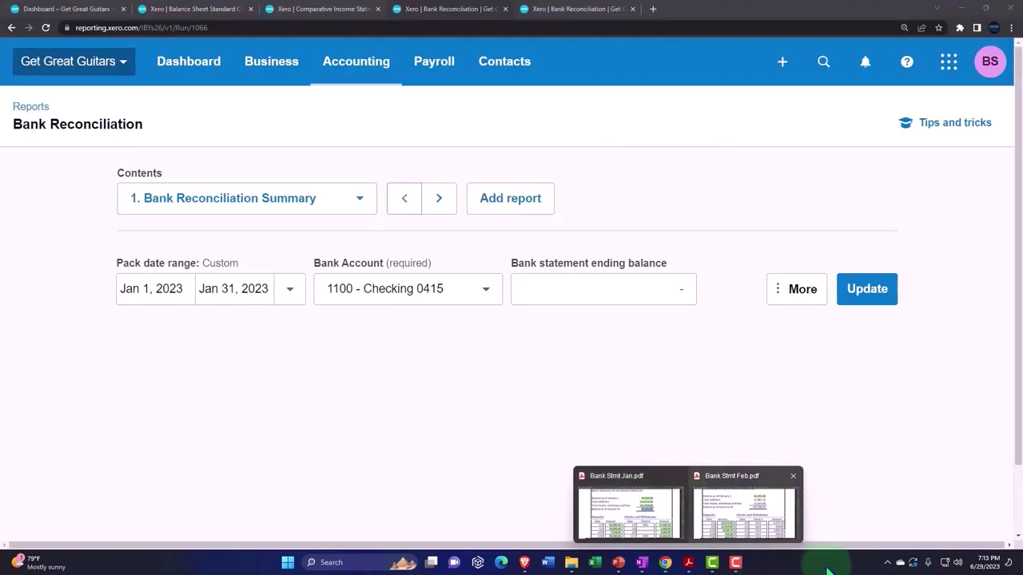
click(628, 285)
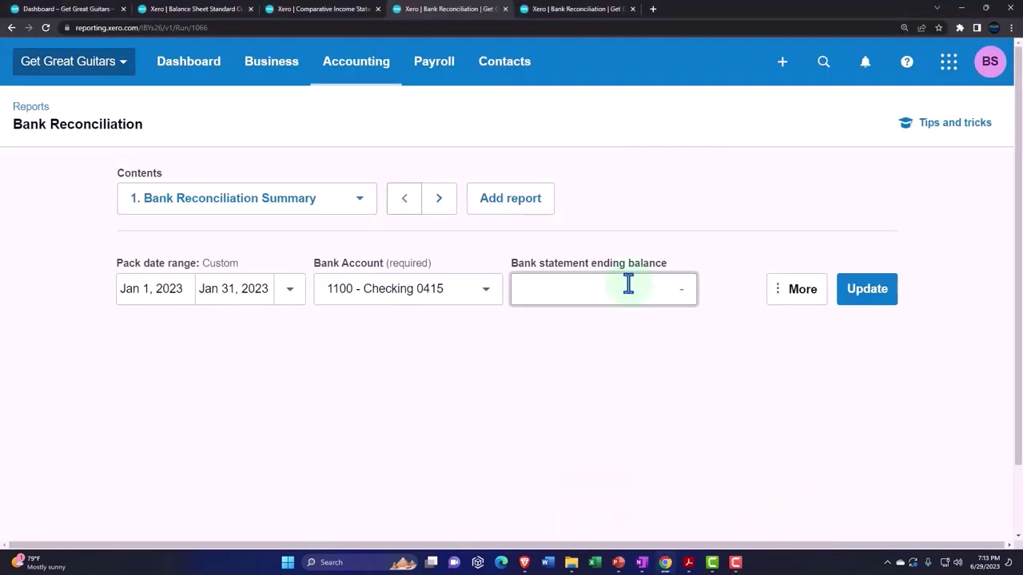
text(61241.85)
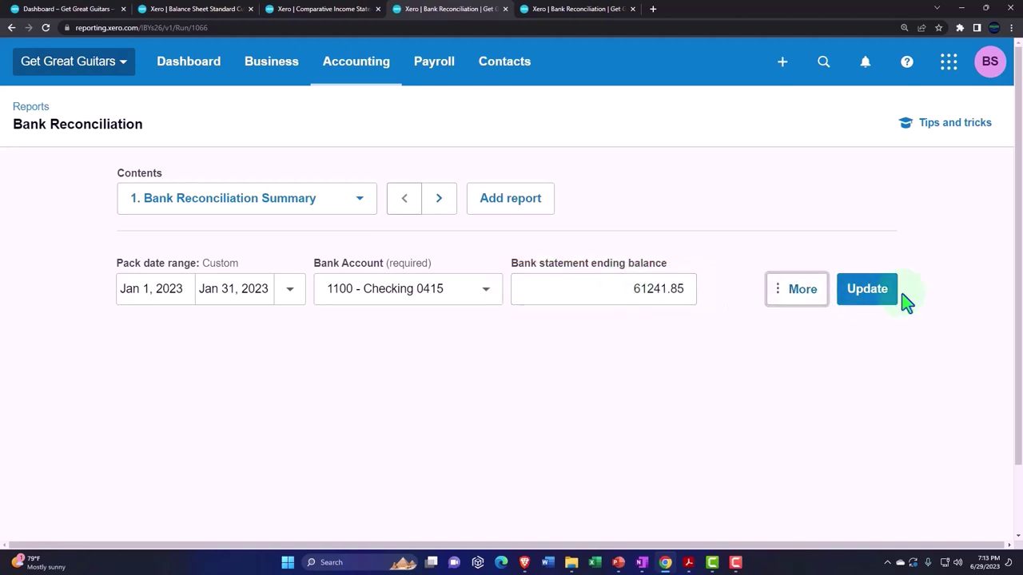
click(867, 289)
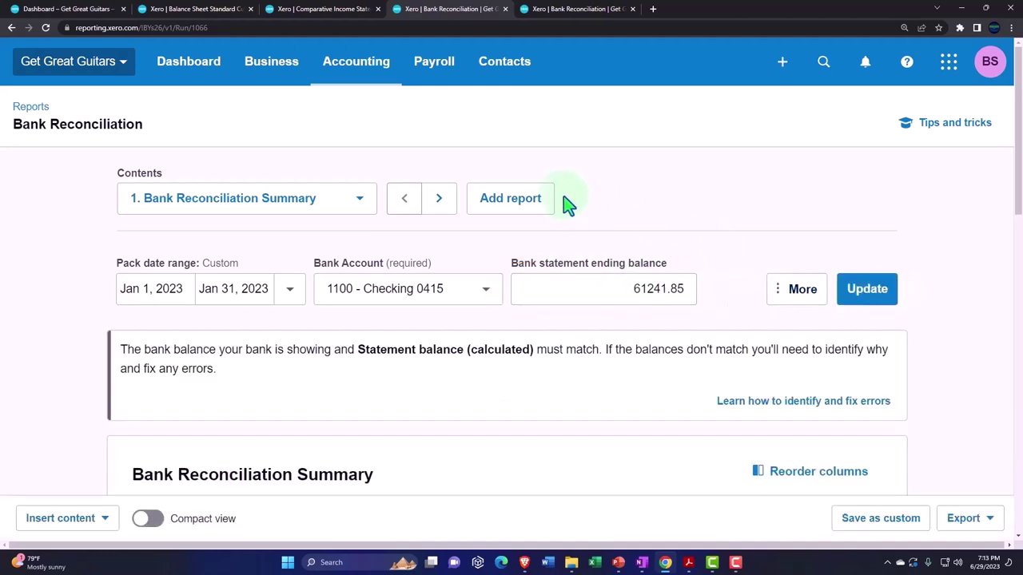
Step: On the Balance Sheet, pick a custom calendar date, first landing on Jan 1, 2023
click(330, 10)
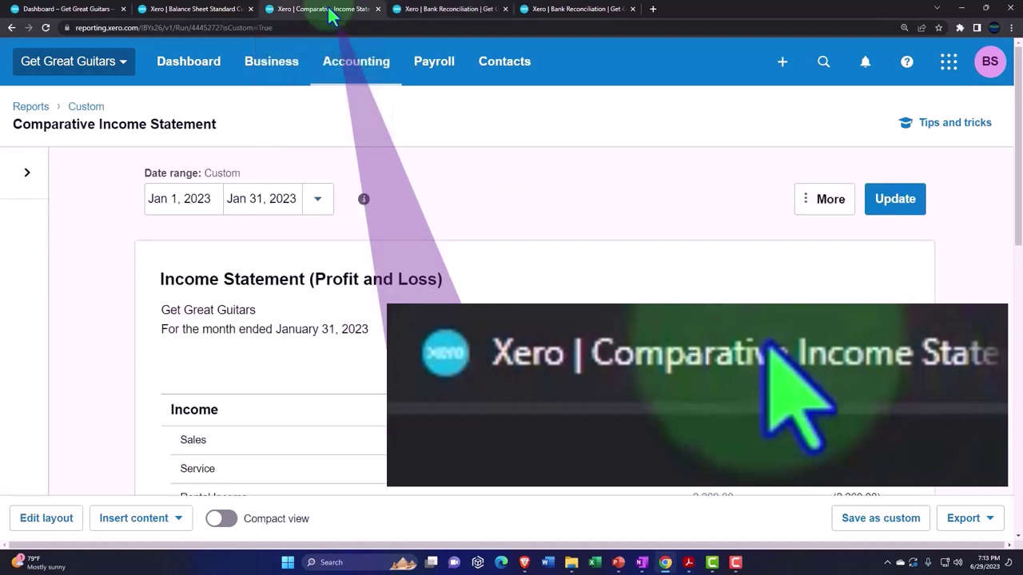
click(213, 11)
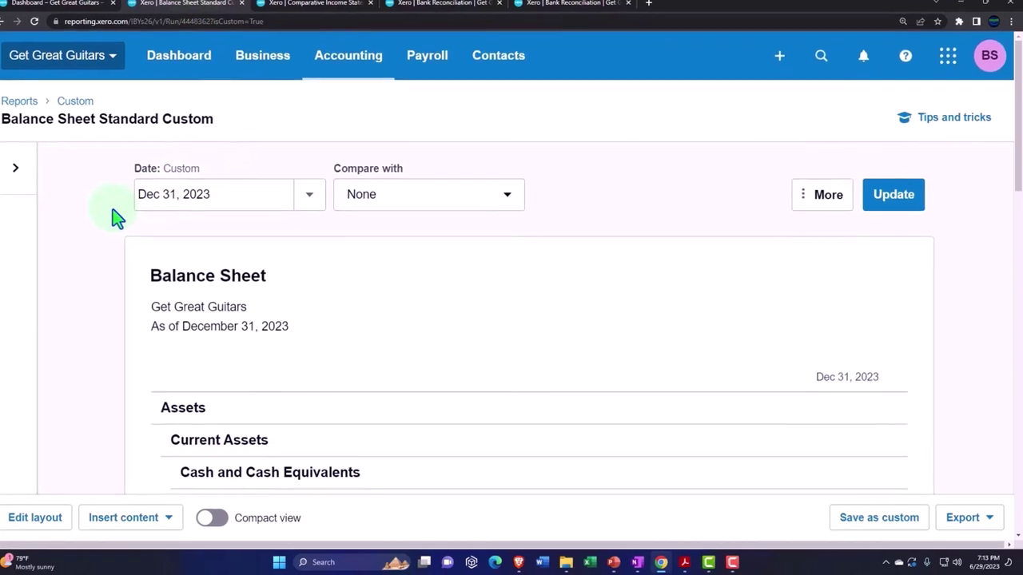
click(256, 182)
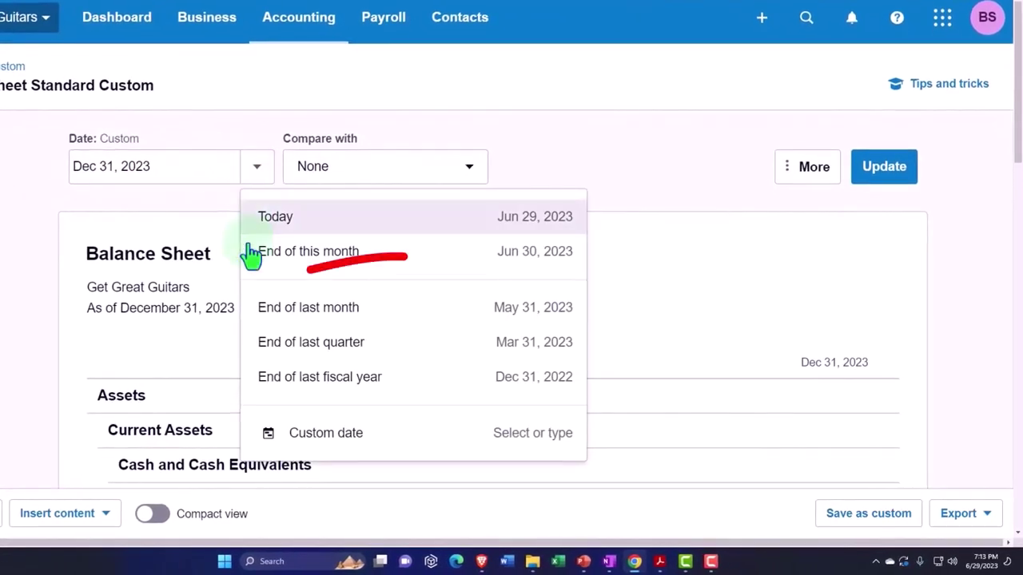
scroll(317, 313, down, 3)
click(319, 329)
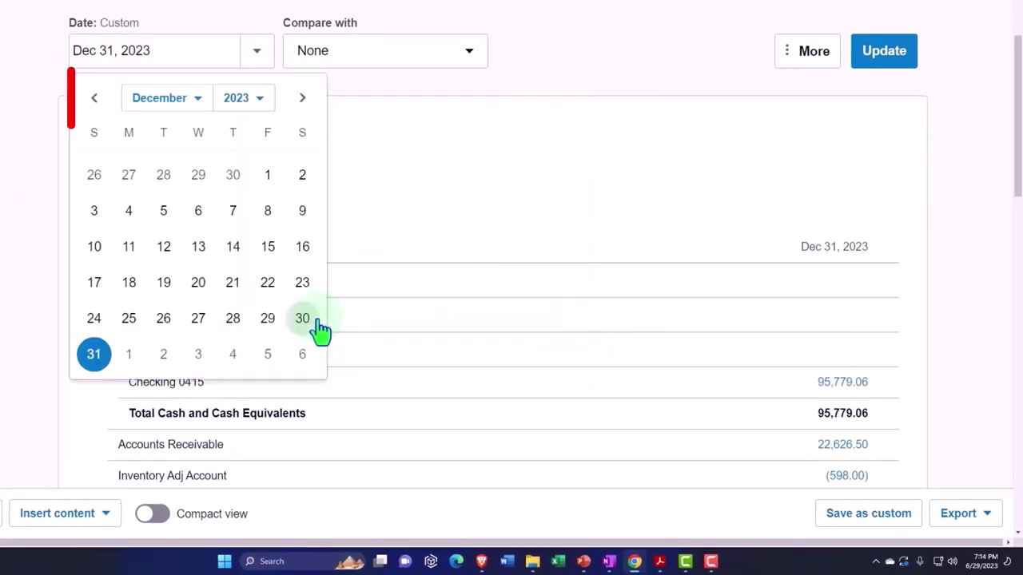
click(196, 102)
click(190, 119)
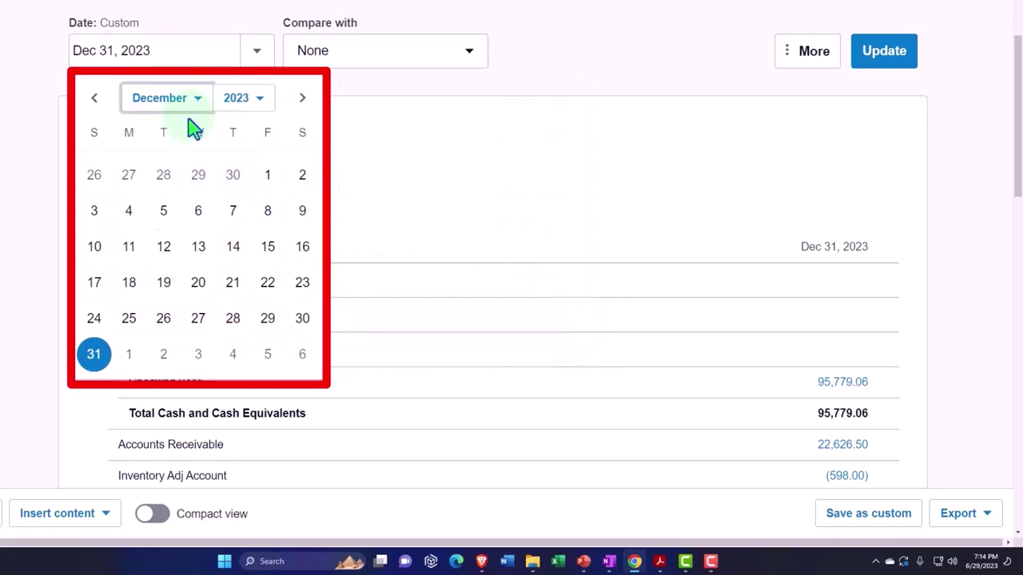
click(99, 187)
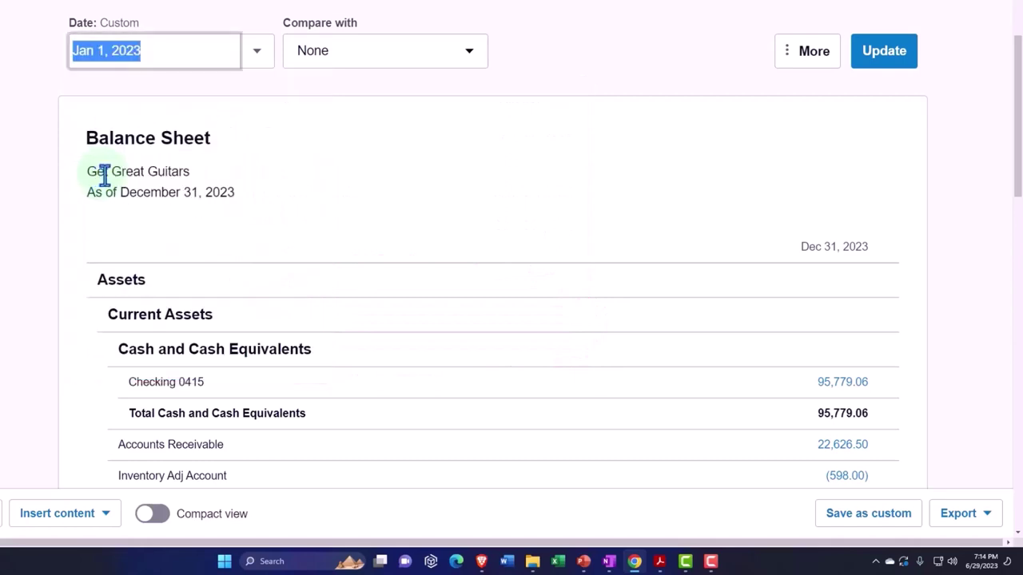
Step: Correct the balance sheet date to Jan 31, 2023 and update the report
click(251, 57)
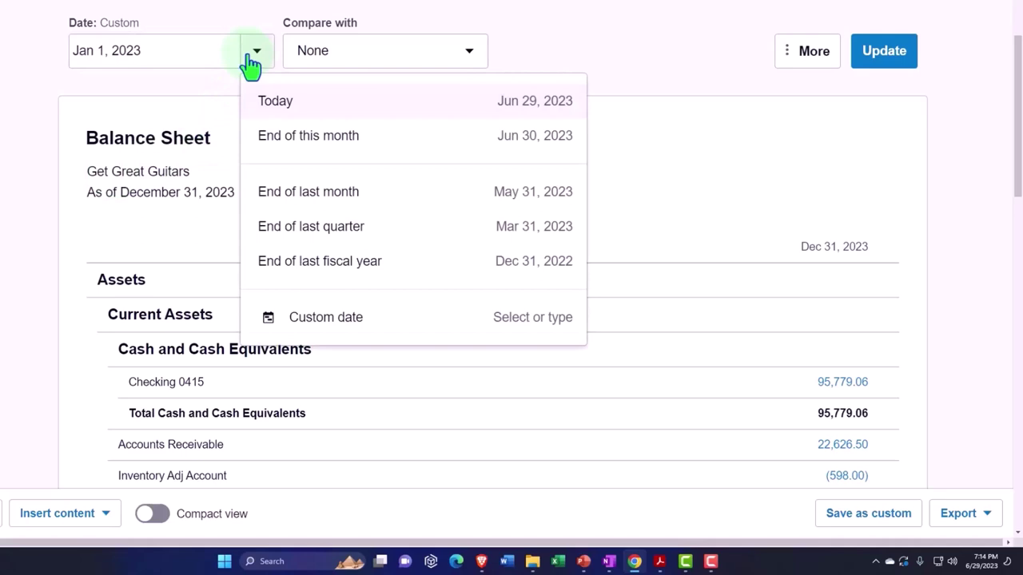
scroll(274, 235, down, 3)
click(296, 144)
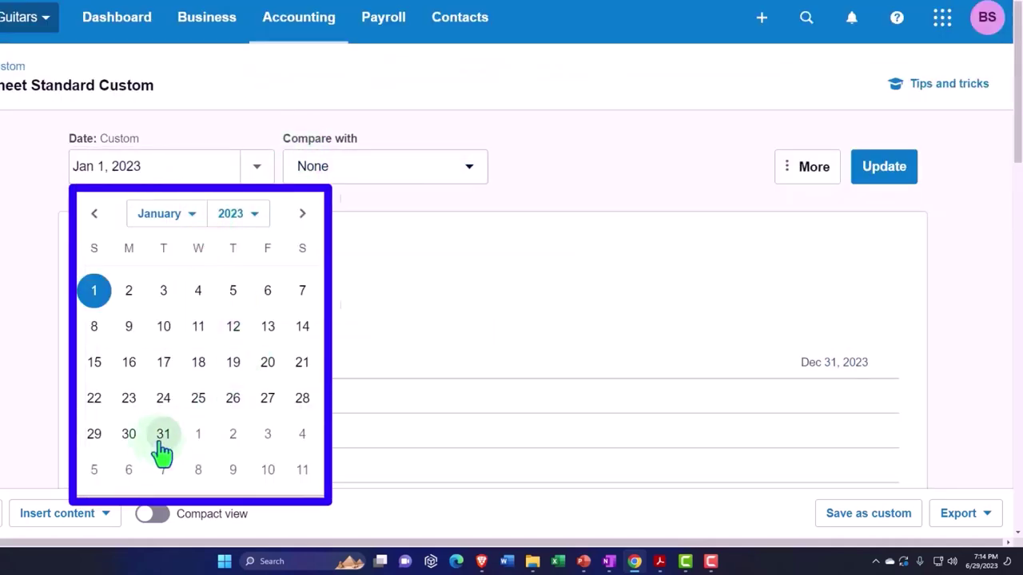
click(163, 436)
click(883, 174)
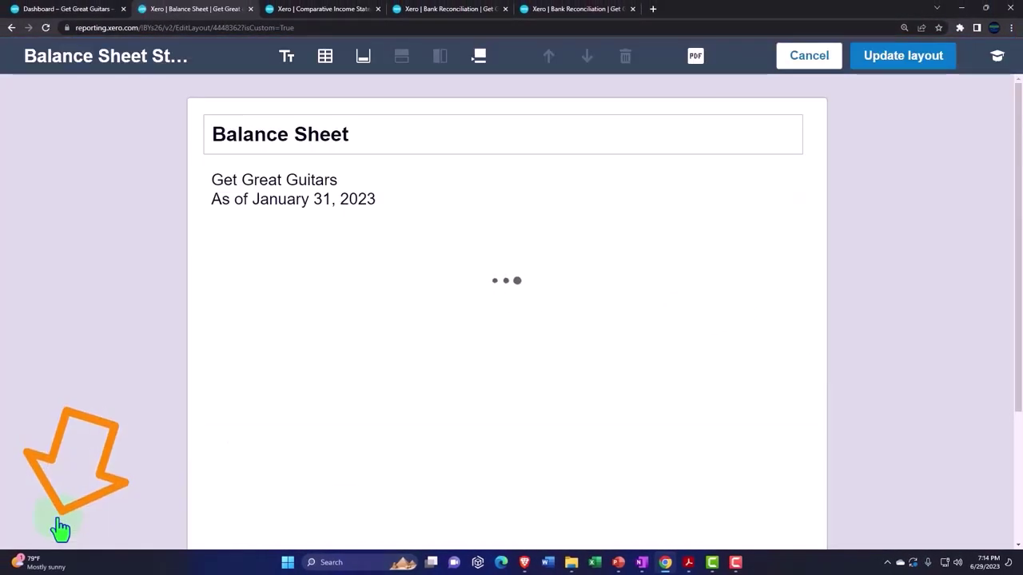
Step: Add a 28 Feb 2023 date column to the Balance Sheet layout and apply it
click(441, 67)
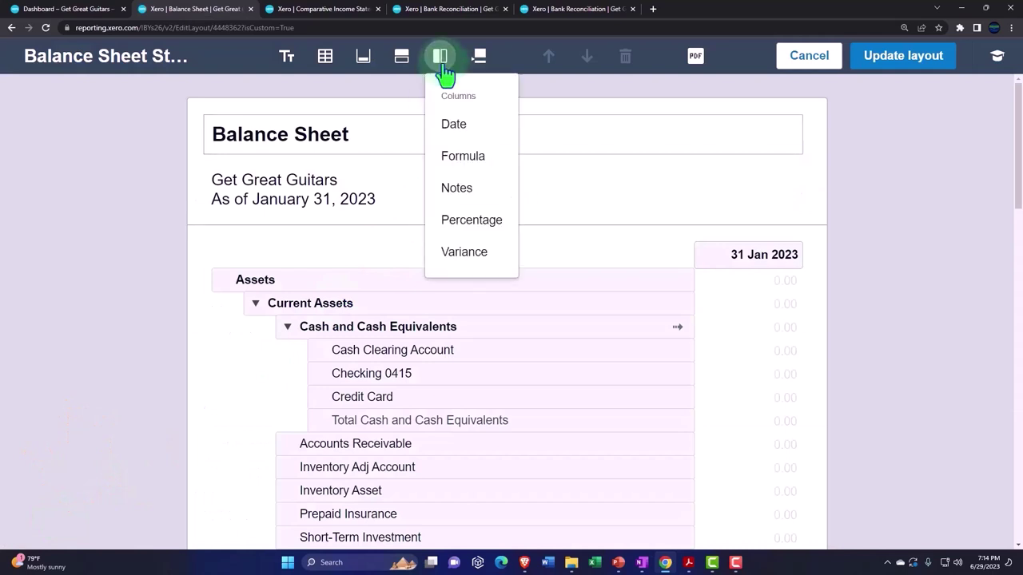
click(452, 125)
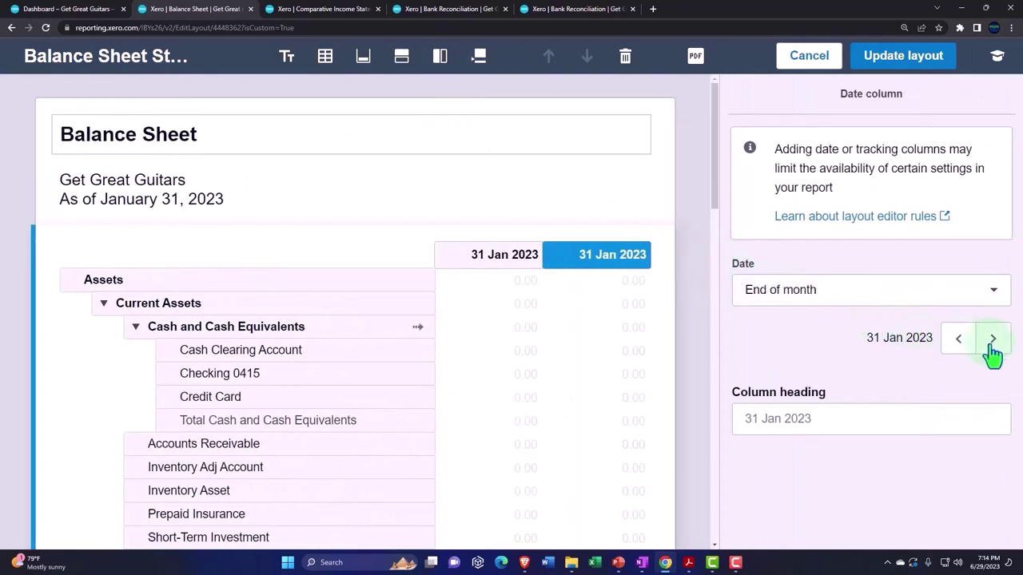
click(992, 339)
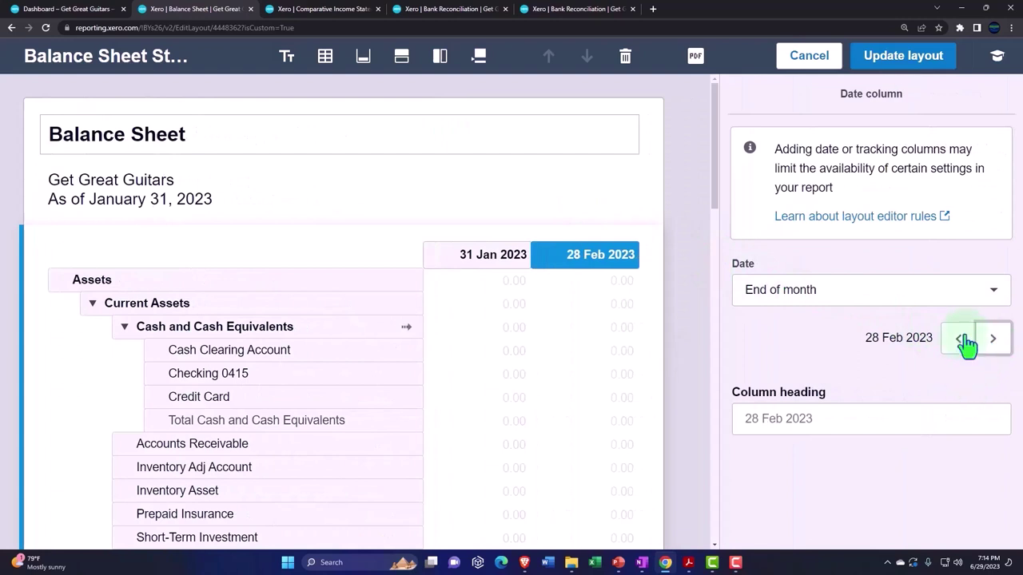
click(903, 57)
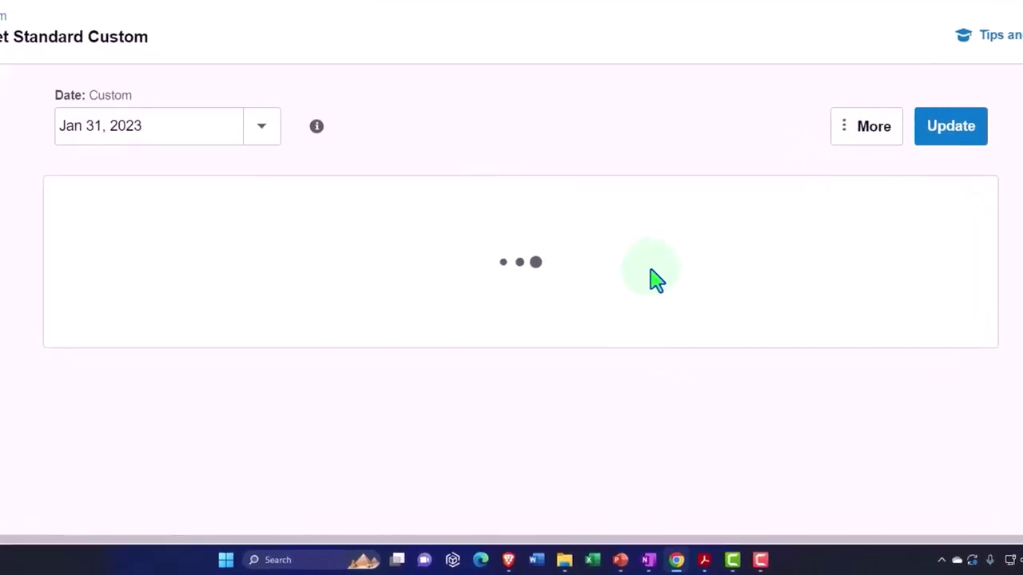
Step: Compare the Balance Sheet checking balance with the February reconciliation totals, both 95,779.06
scroll(654, 258, down, 5)
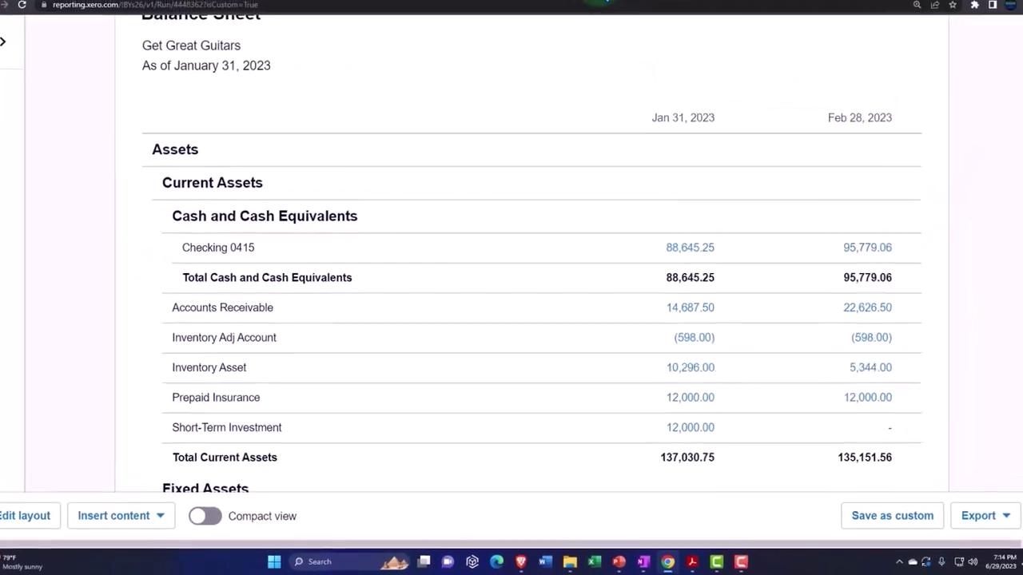
click(600, 11)
scroll(649, 240, down, 3)
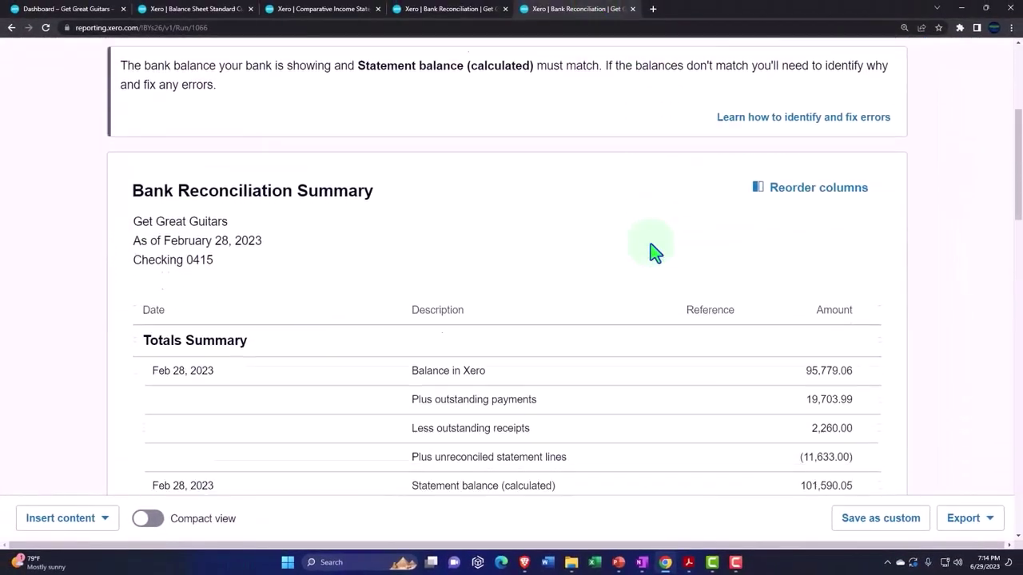
scroll(810, 315, down, 1)
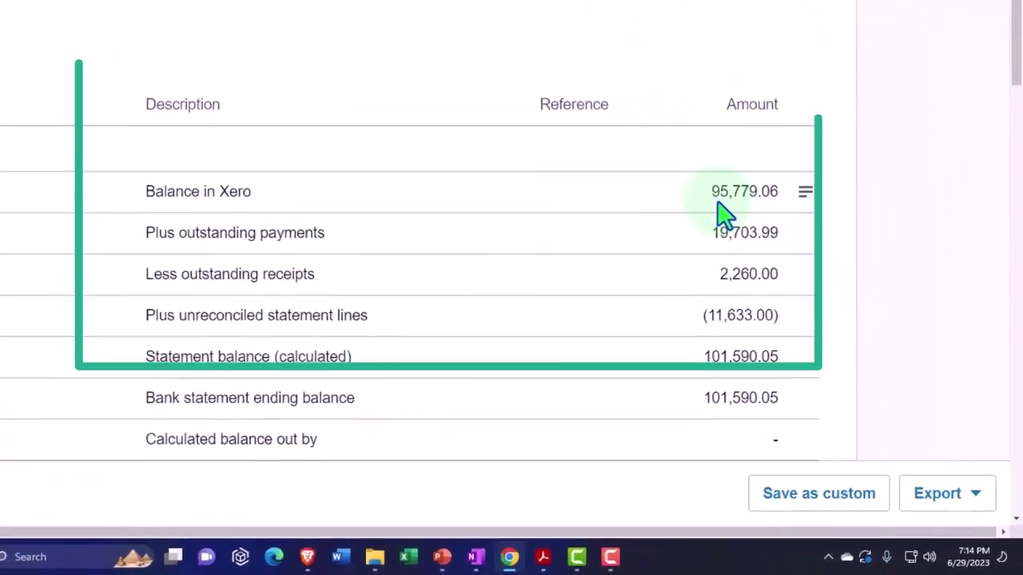
scroll(719, 208, down, 2)
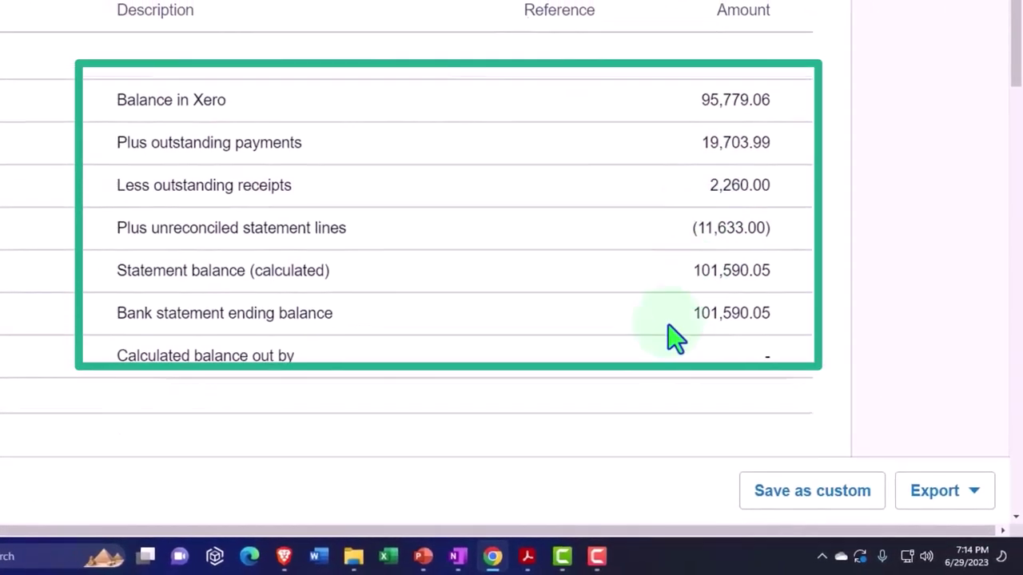
Step: Review the February statement PDF's balances down to 101,590.05, then minimize it
mouse_move(512, 554)
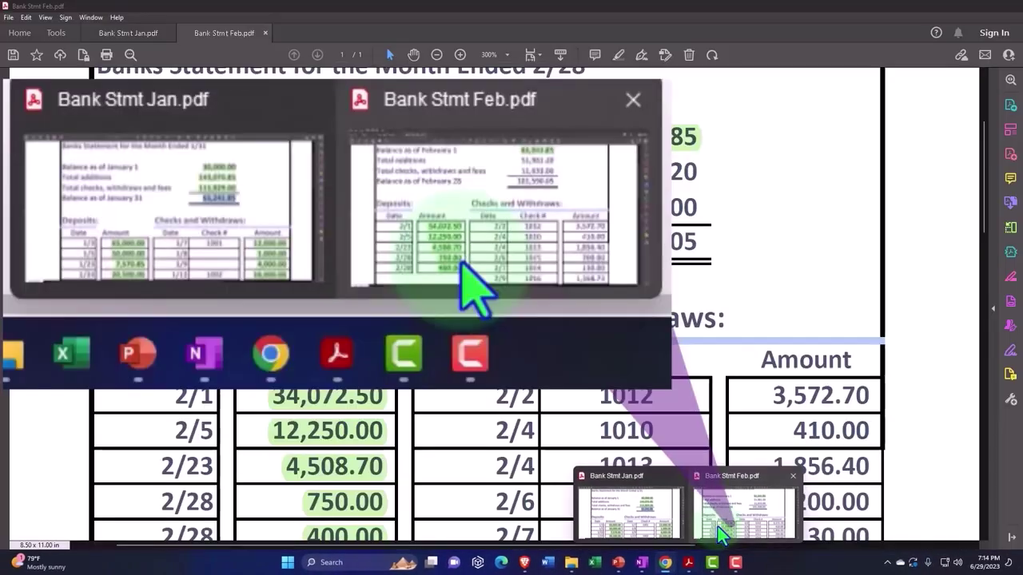
click(717, 526)
scroll(611, 207, down, 2)
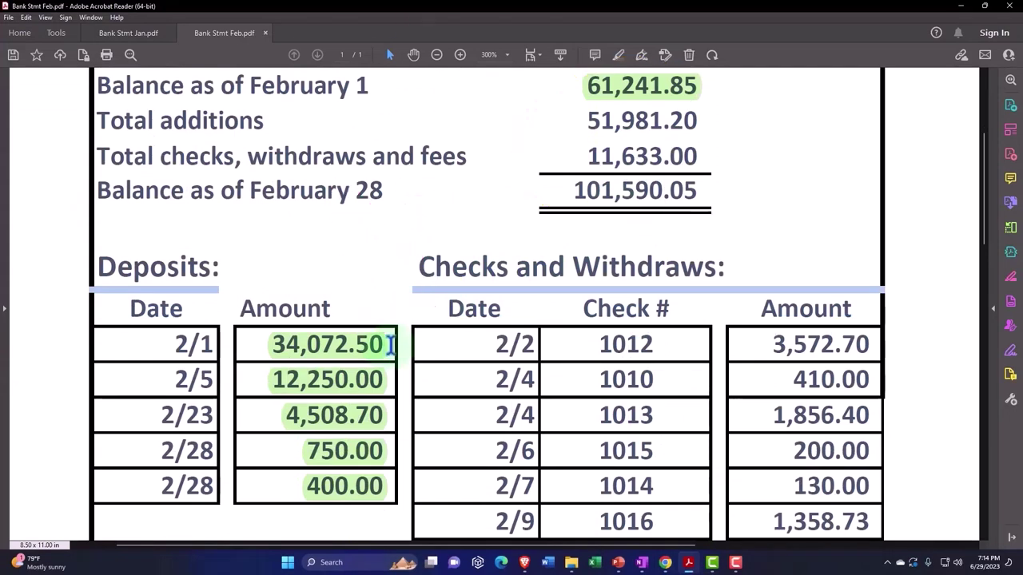
click(962, 7)
Step: From the dashboard, go to Bank accounts and view the Checking 0415 account transactions
click(77, 14)
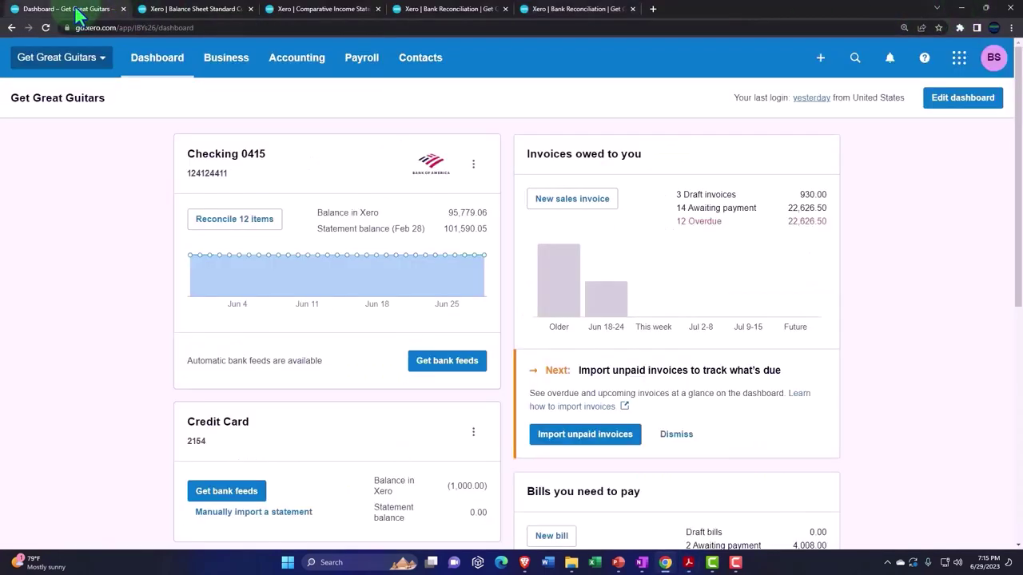
click(284, 64)
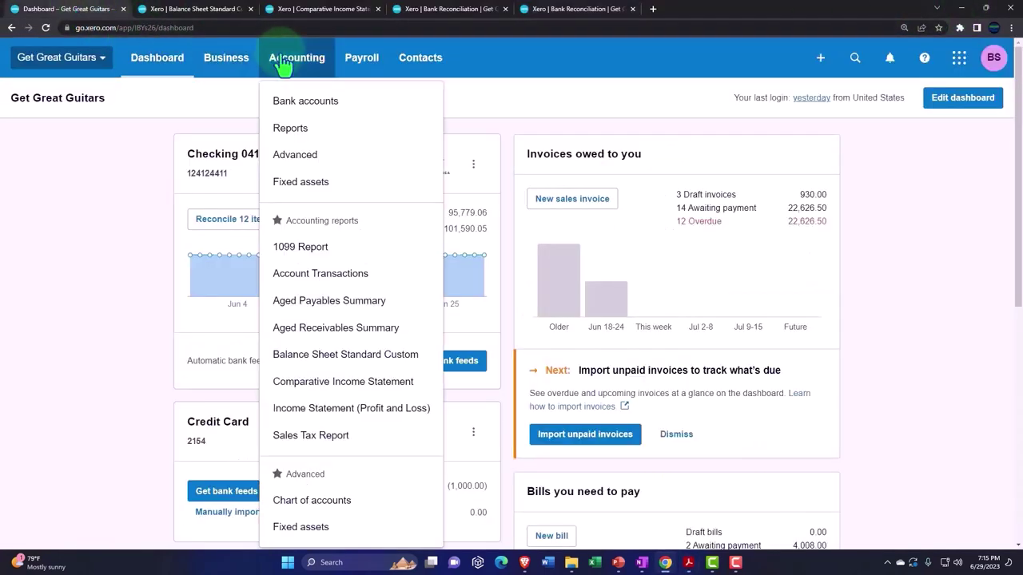
click(291, 104)
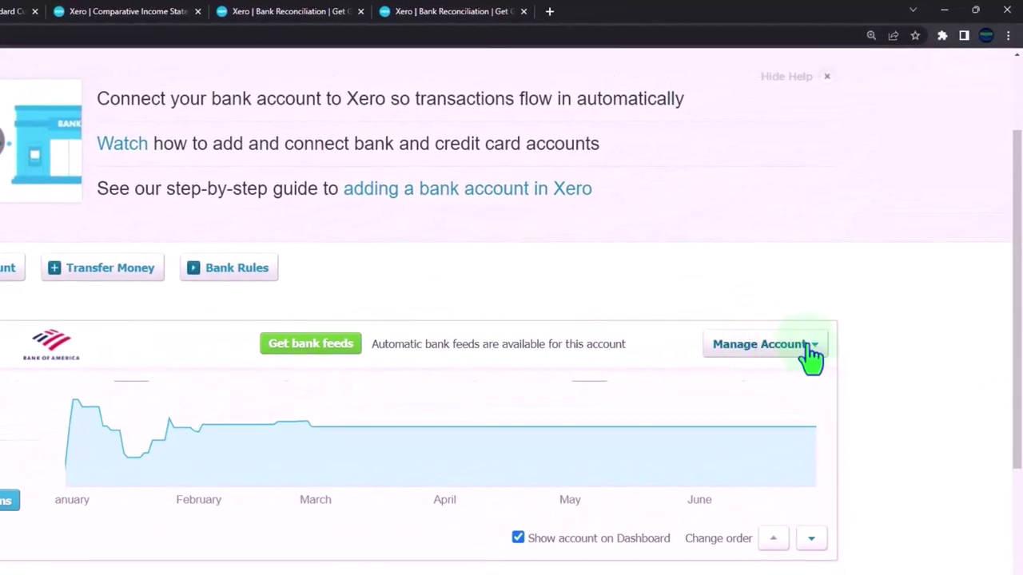
click(809, 350)
click(398, 413)
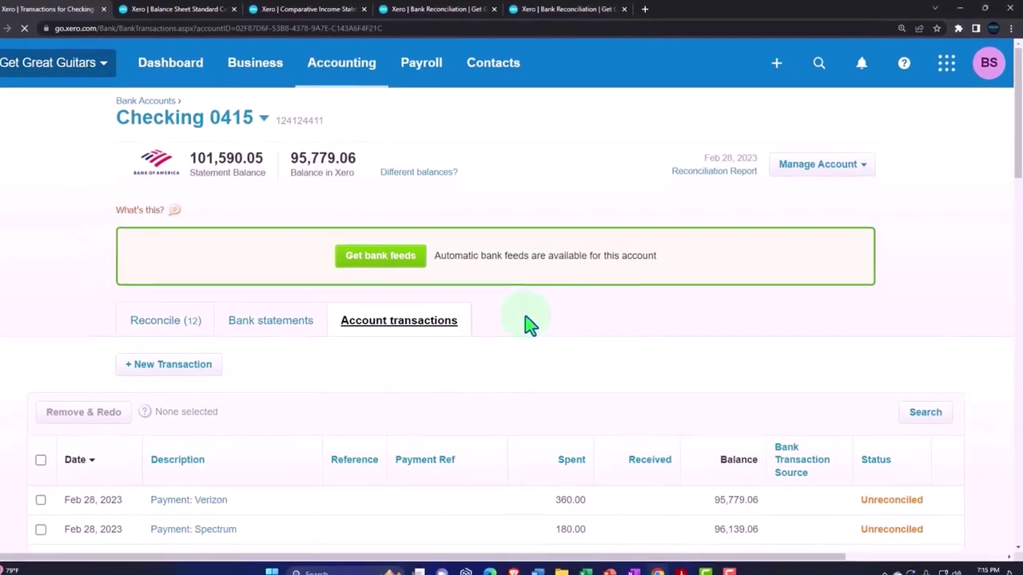
Step: Open the Bank statements list, then the Reconcile tab with suggested matches
scroll(535, 319, down, 2)
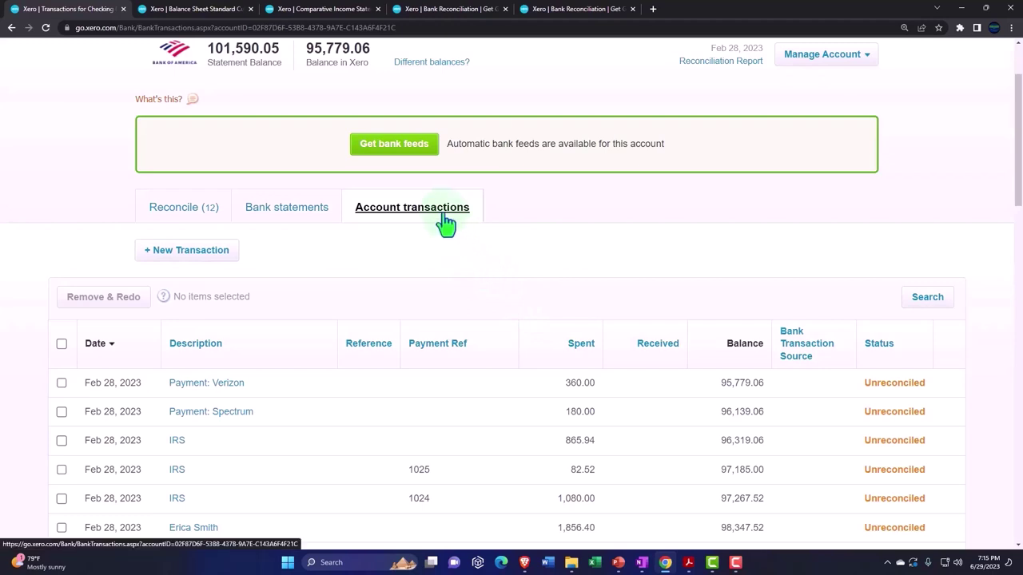
scroll(445, 224, down, 1)
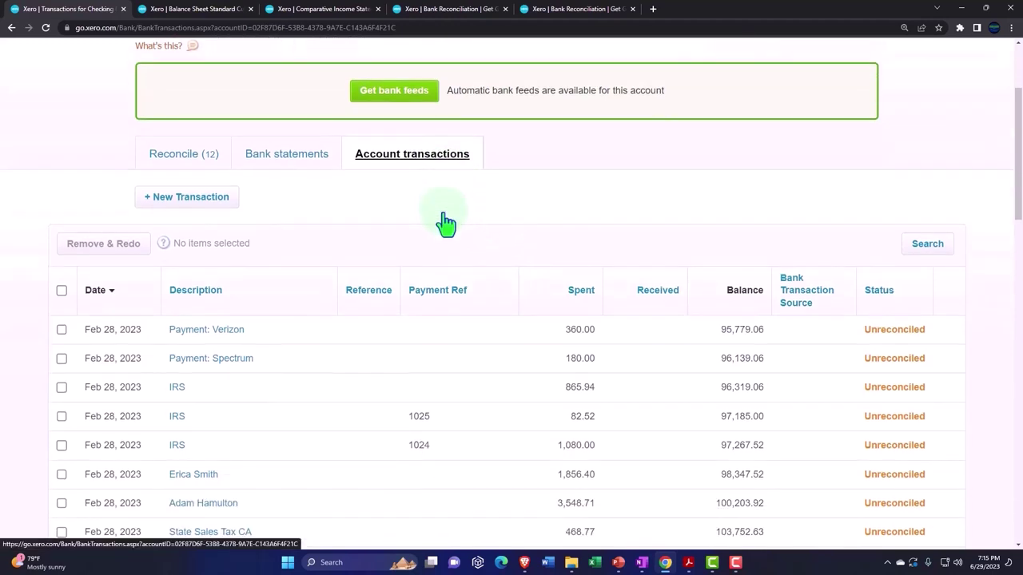
click(304, 168)
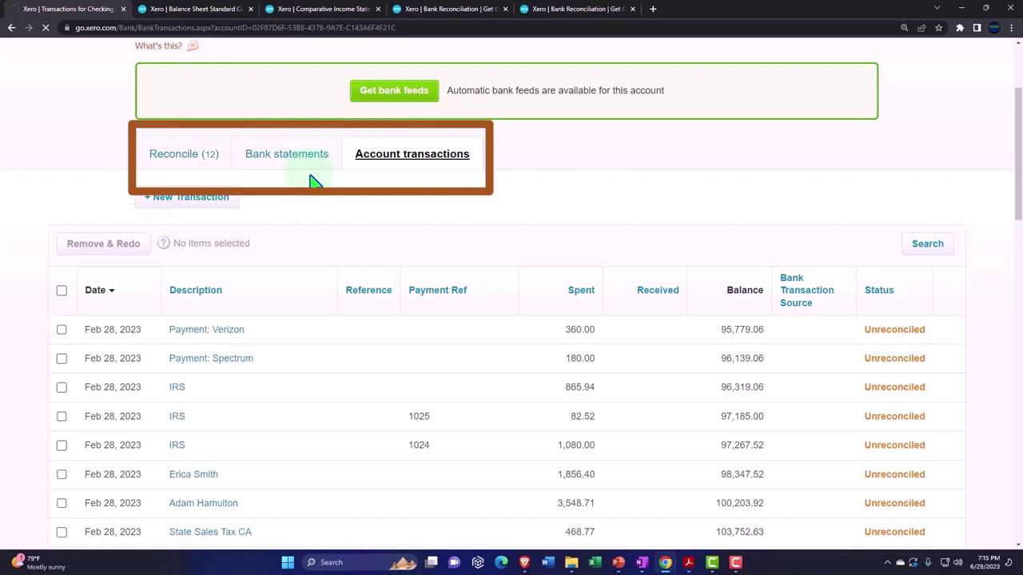
scroll(312, 206, down, 1)
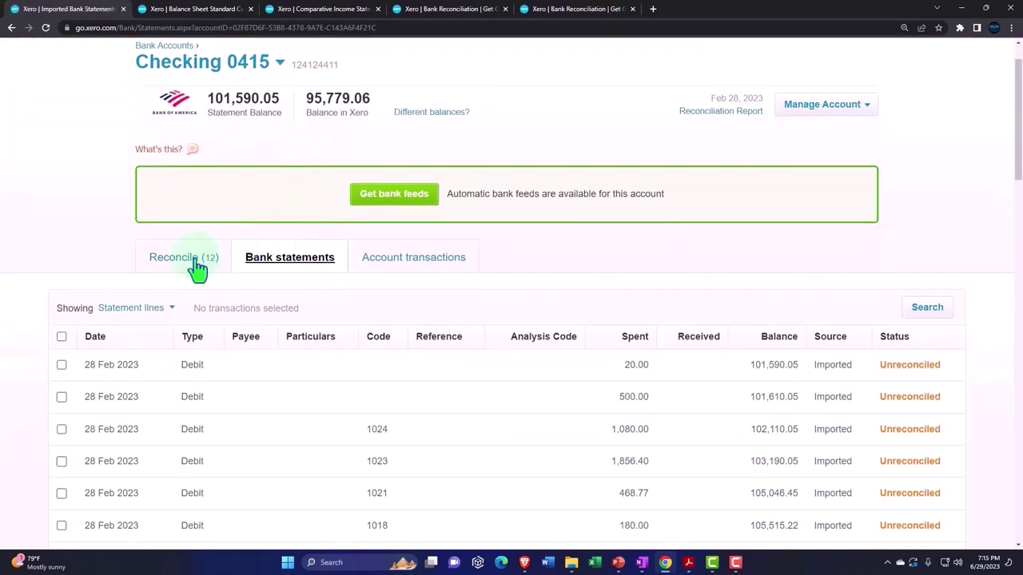
click(184, 258)
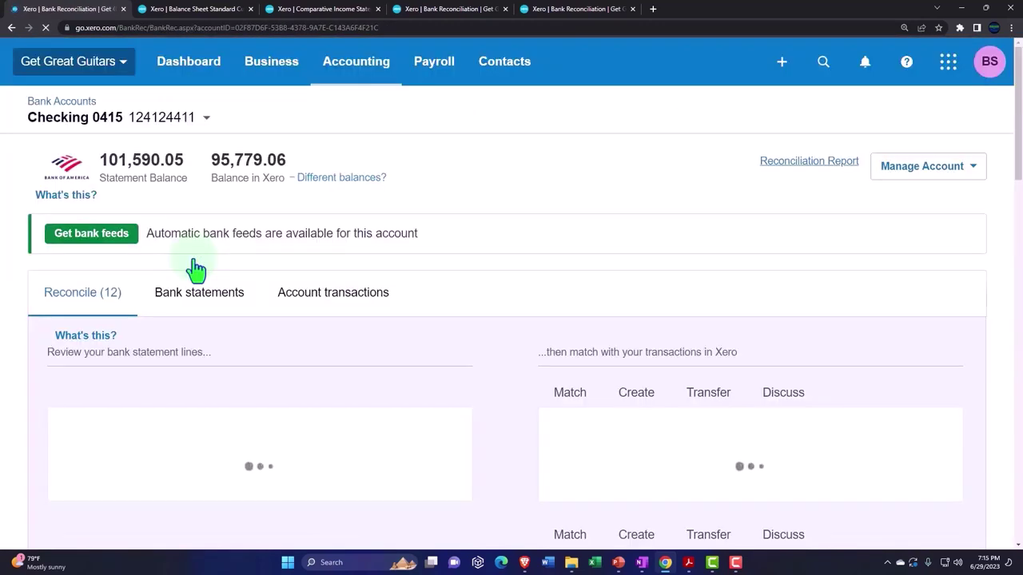
scroll(195, 269, down, 3)
scroll(195, 269, down, 3)
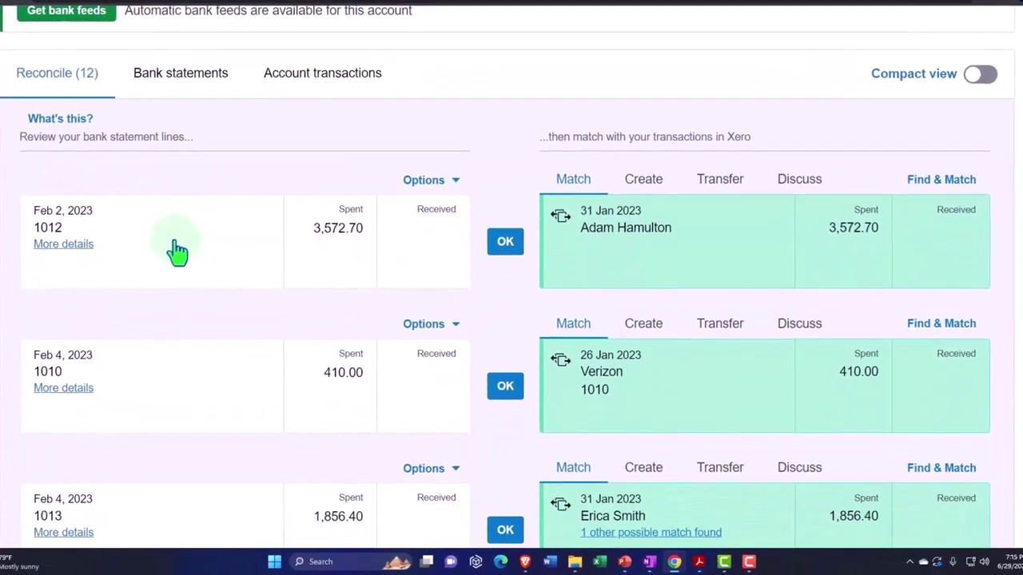
Step: In the February statement PDF, select the 3,572.70 amount for check 1012
mouse_move(698, 562)
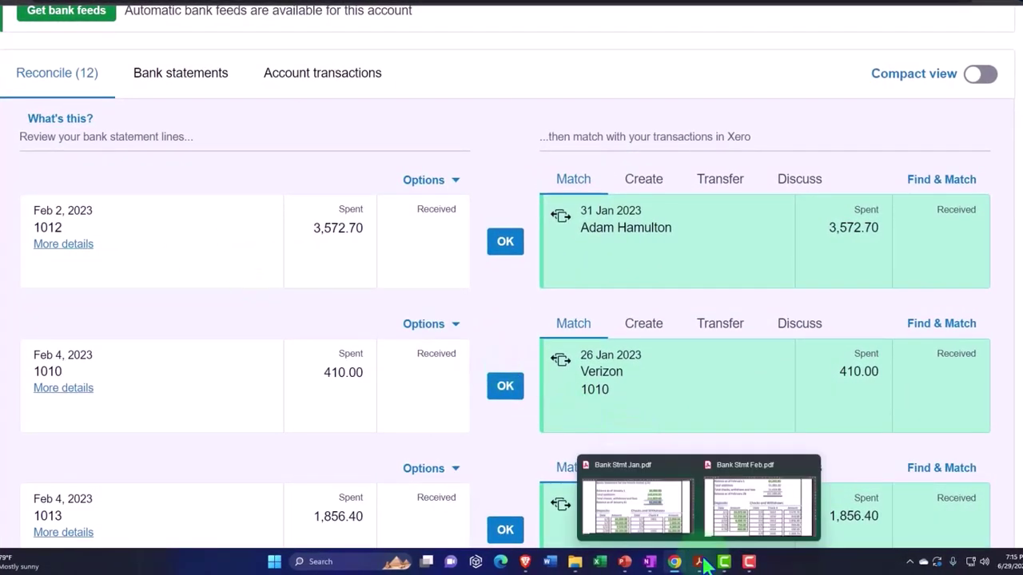
click(743, 528)
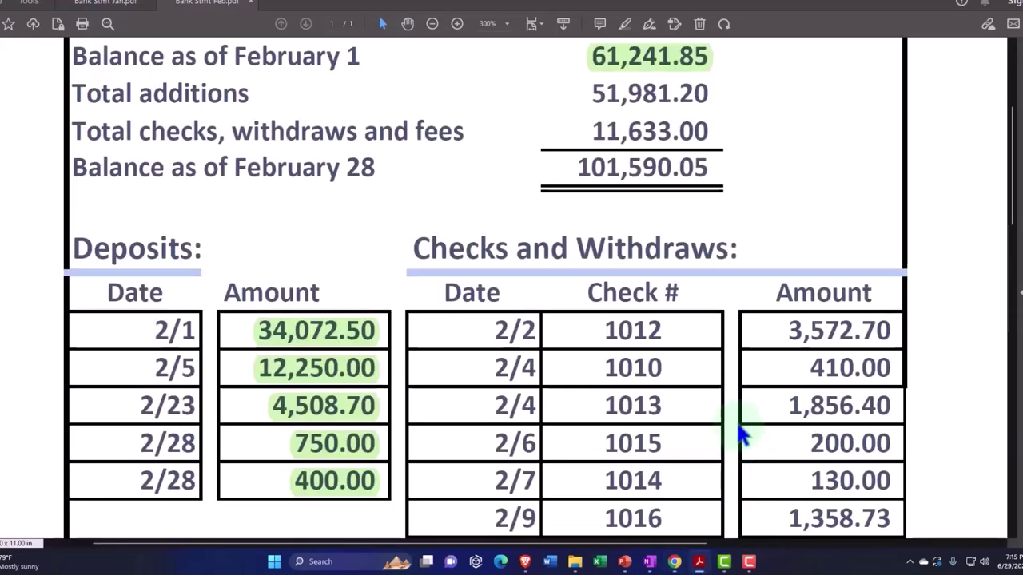
scroll(734, 407, down, 1)
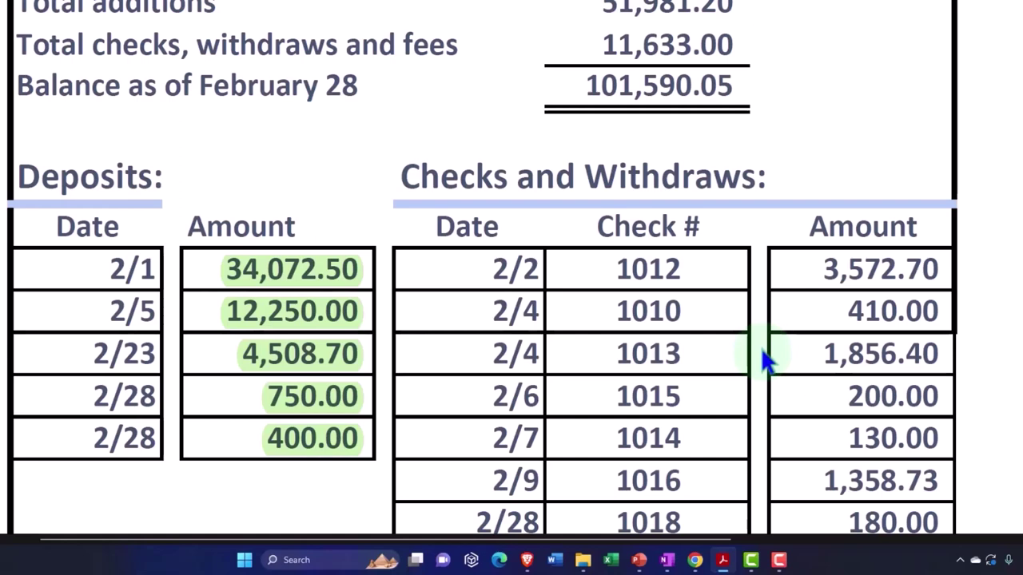
scroll(763, 360, down, 1)
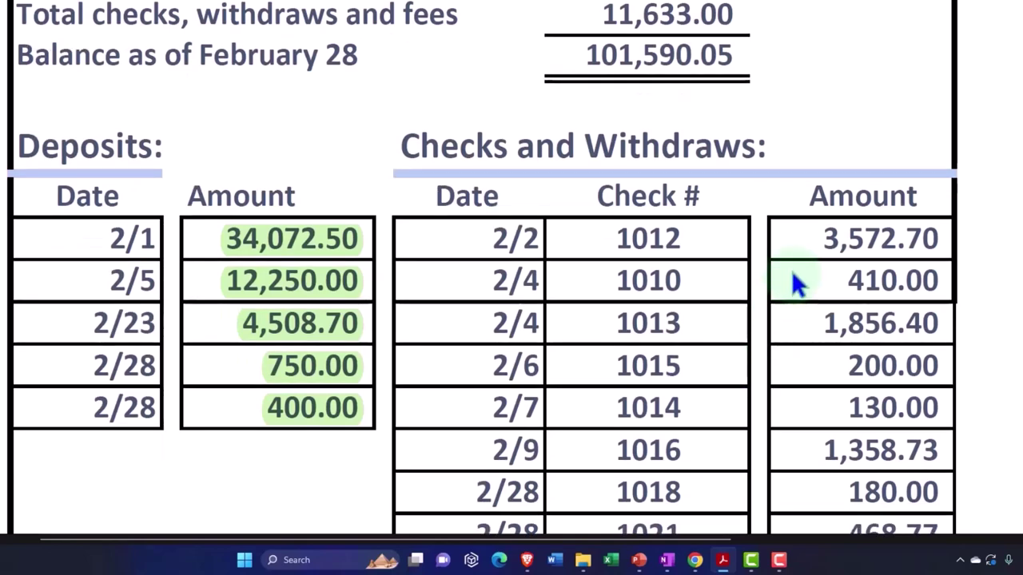
drag(815, 236, 957, 233)
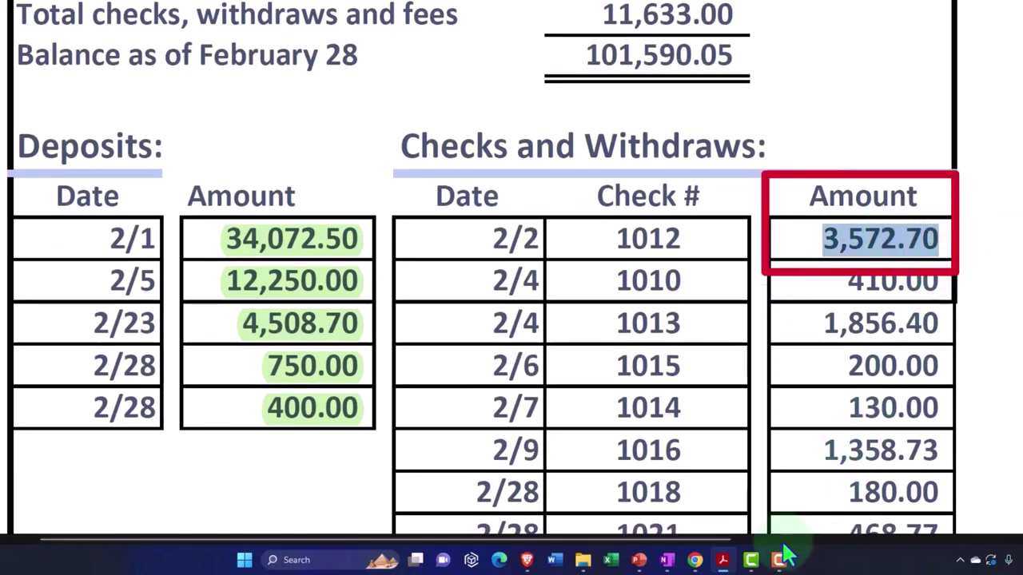
Step: Return to Xero's reconciliation, where check 1012's 3,572.70 line is paired with a 31 Jan 2023 payment
mouse_move(723, 562)
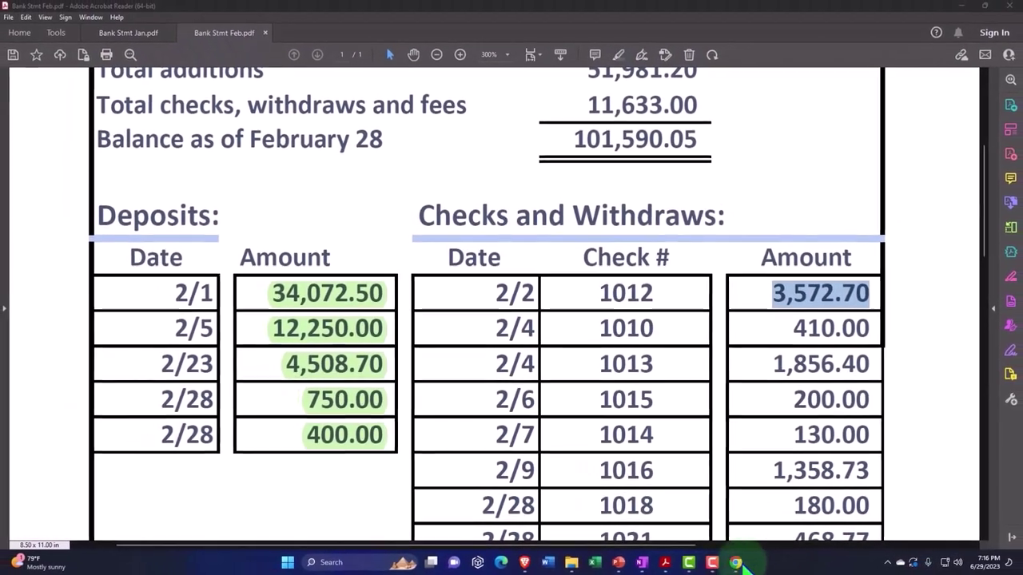
click(763, 562)
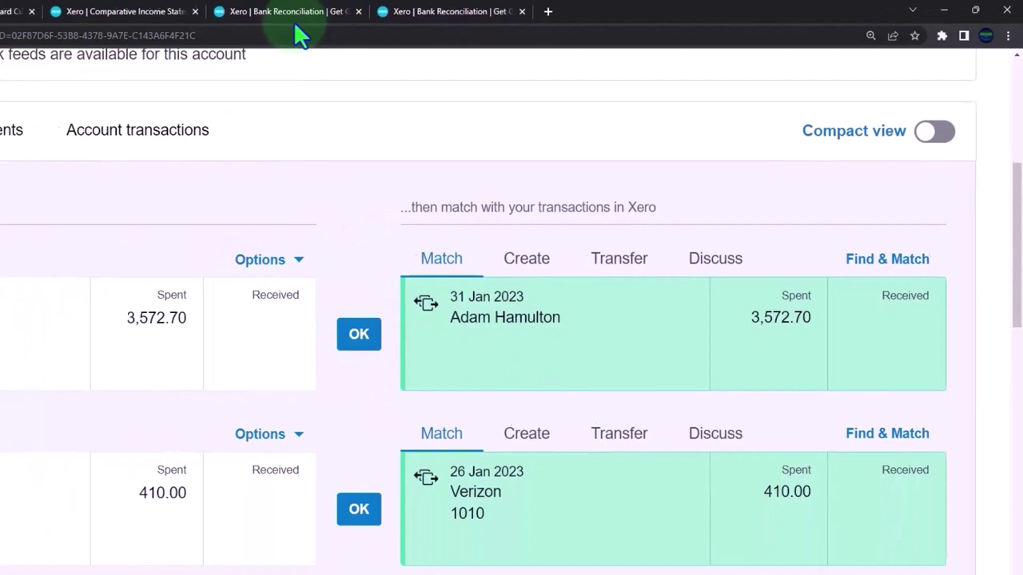
Step: Refresh the January bank reconciliation report and review its outstanding payments, including the 3,572.70 payment
click(294, 12)
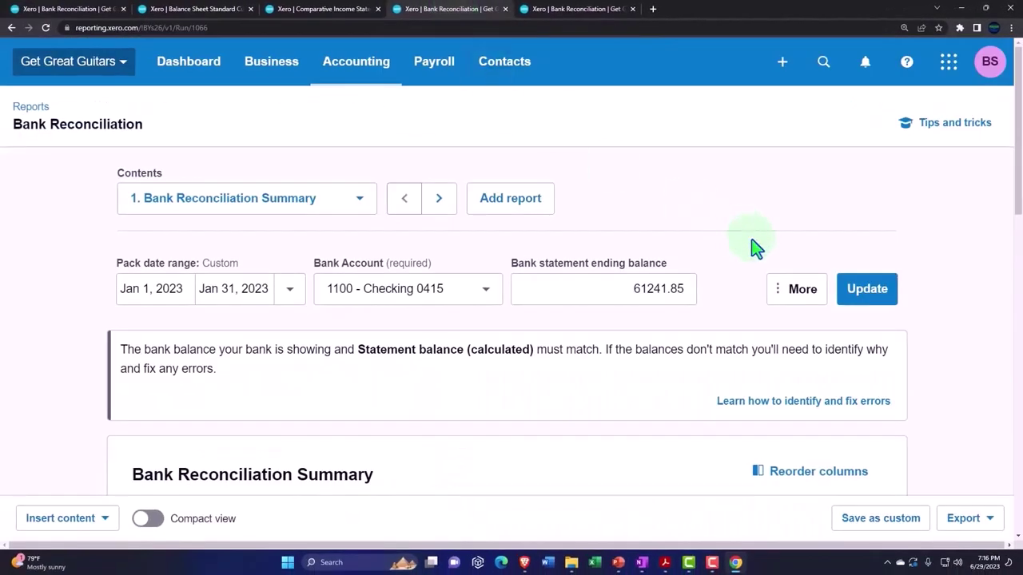
scroll(800, 239, down, 1)
click(859, 182)
scroll(698, 341, down, 2)
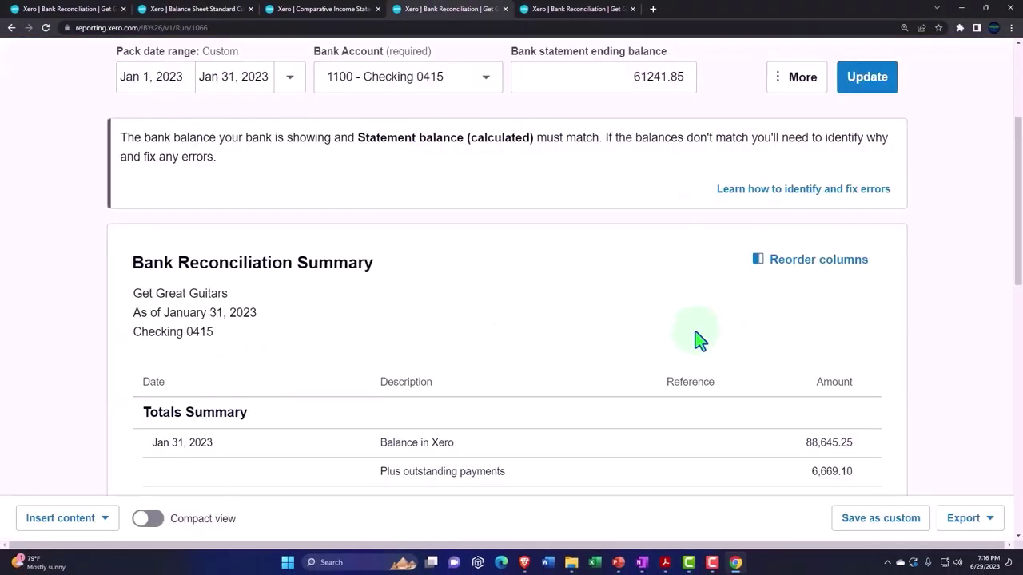
scroll(697, 341, down, 3)
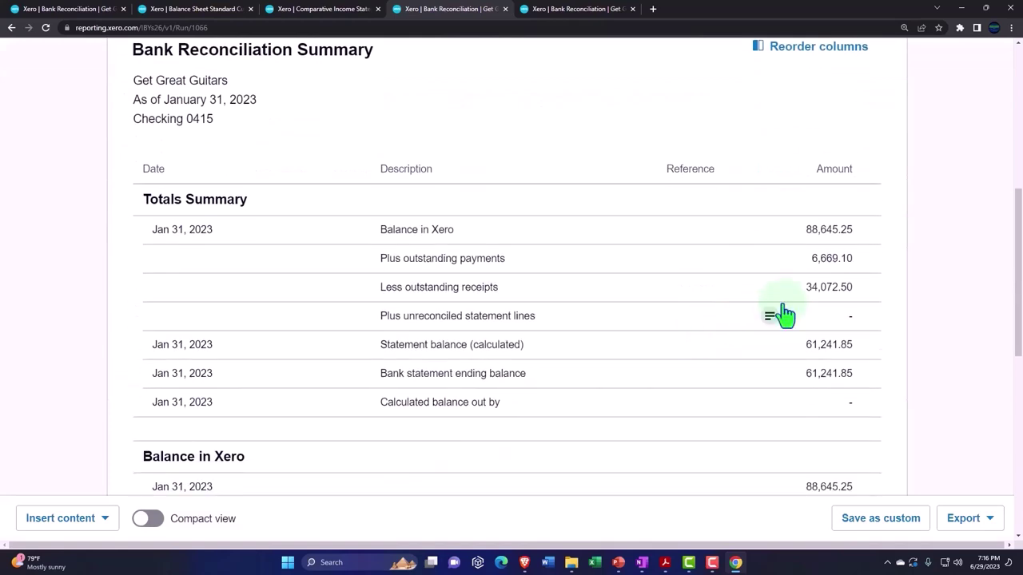
scroll(807, 319, down, 4)
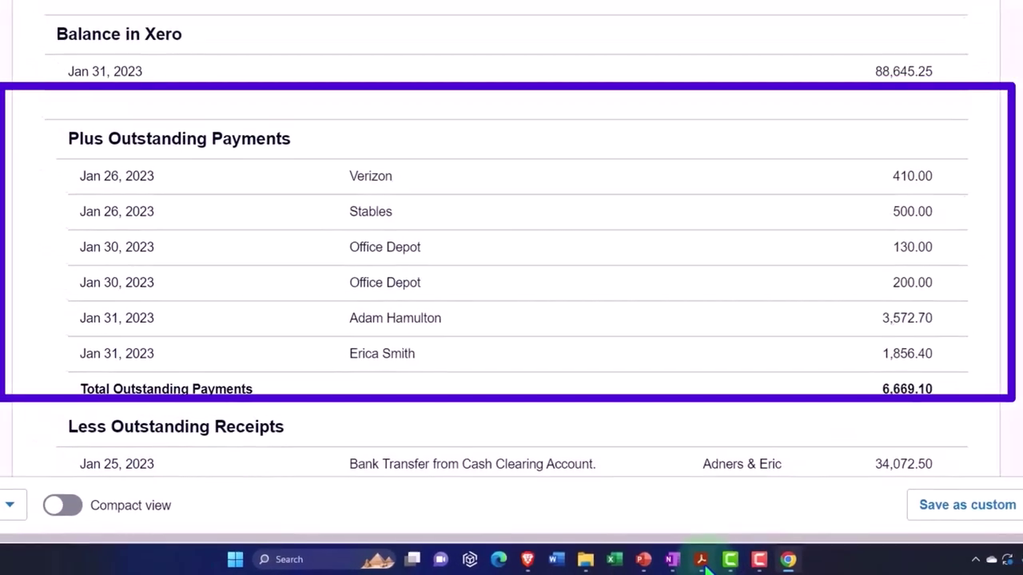
Step: Compare the February statement with the February reconciliation summary, then go back to the 12 statement lines
click(710, 542)
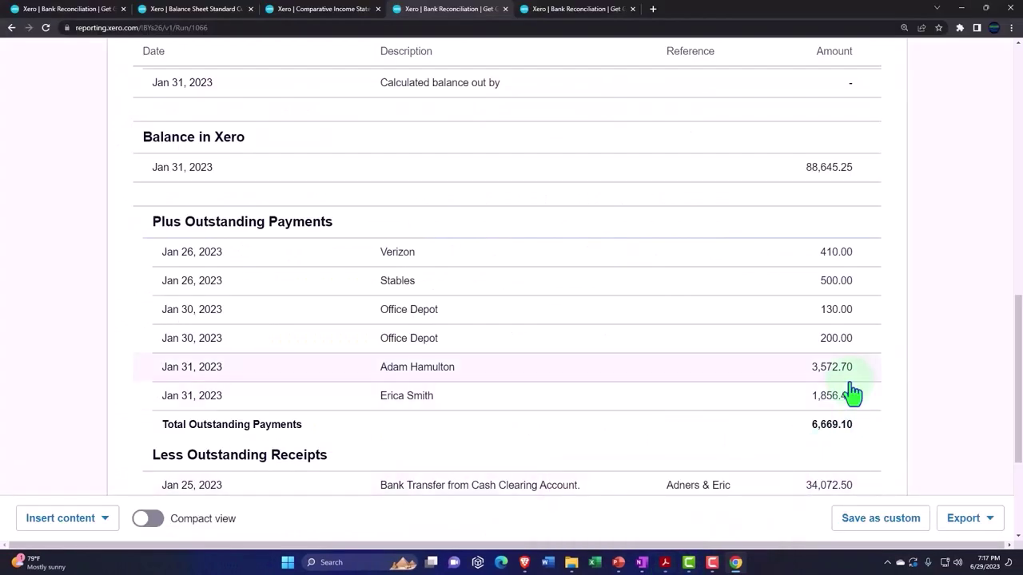
click(579, 10)
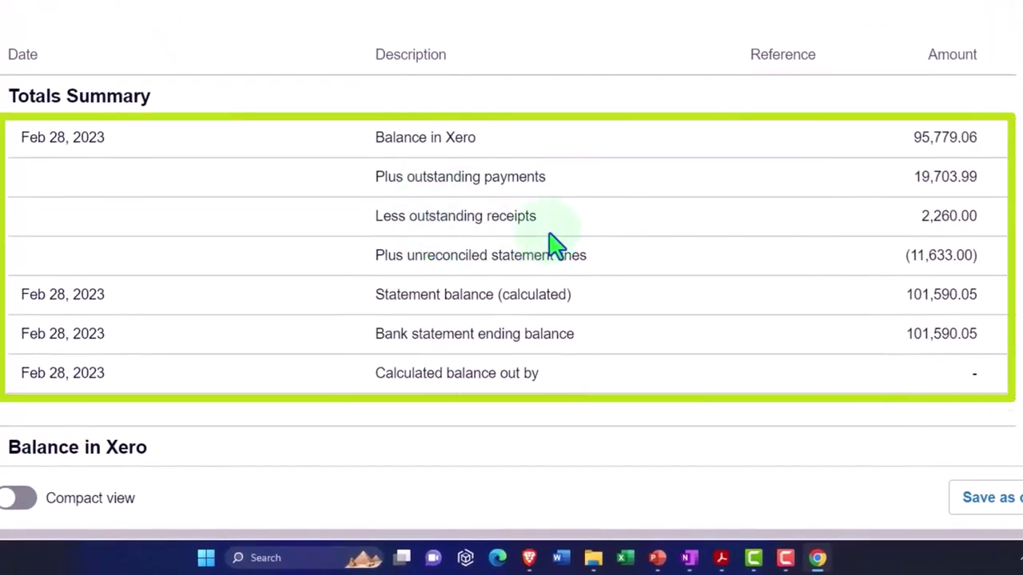
scroll(879, 212, down, 5)
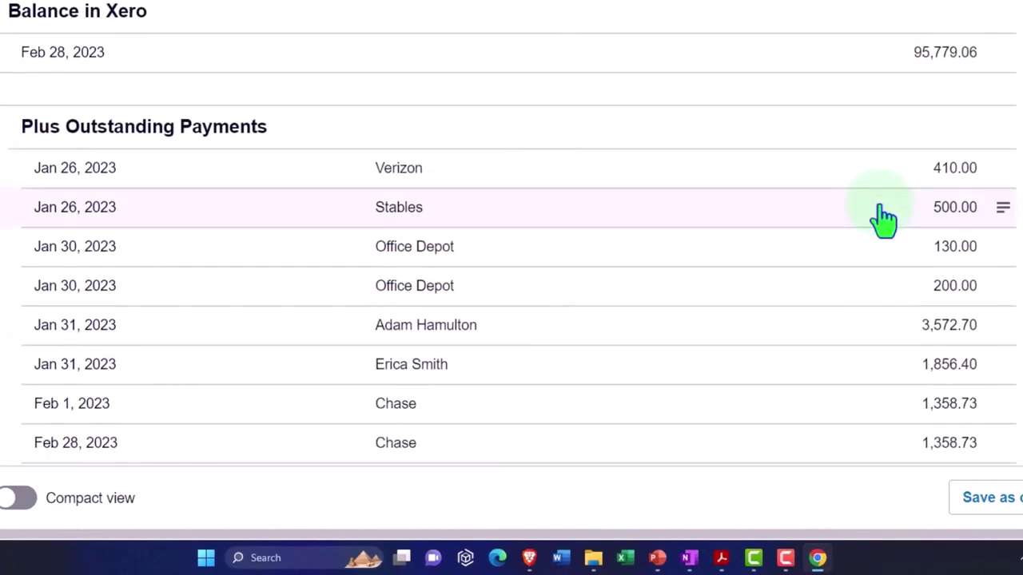
scroll(883, 217, down, 2)
scroll(885, 221, down, 3)
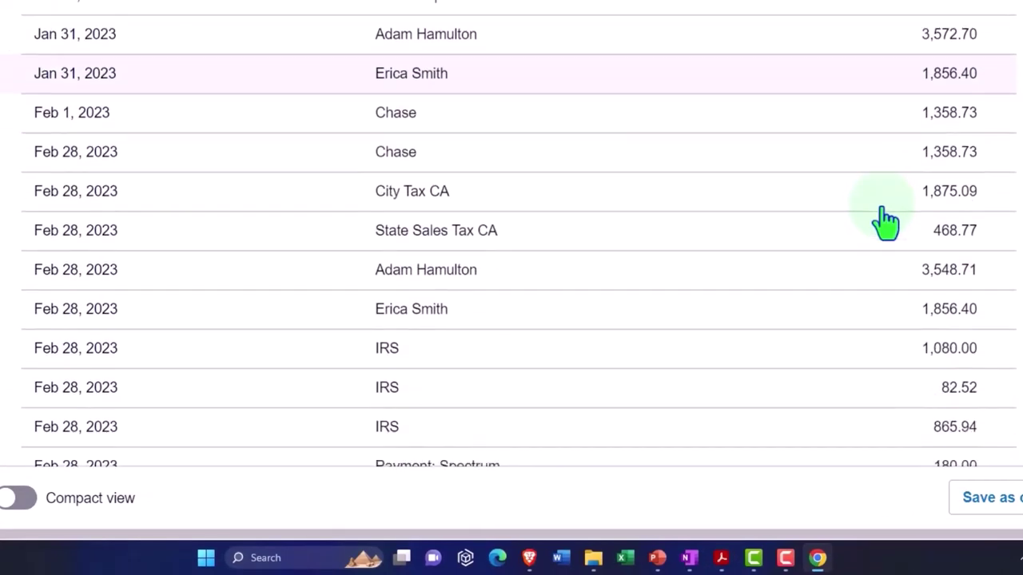
scroll(886, 222, up, 1)
scroll(887, 219, up, 1)
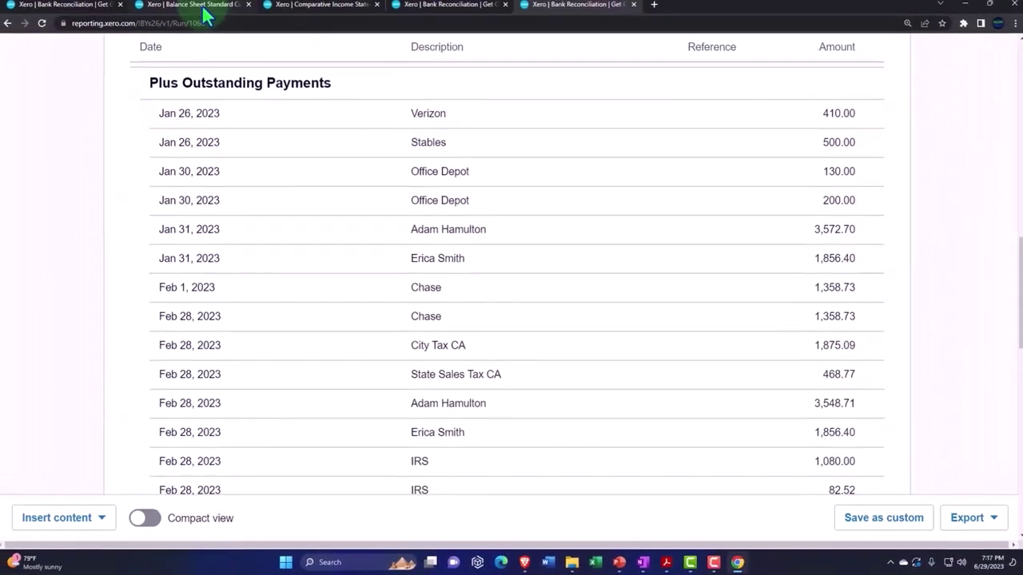
click(58, 7)
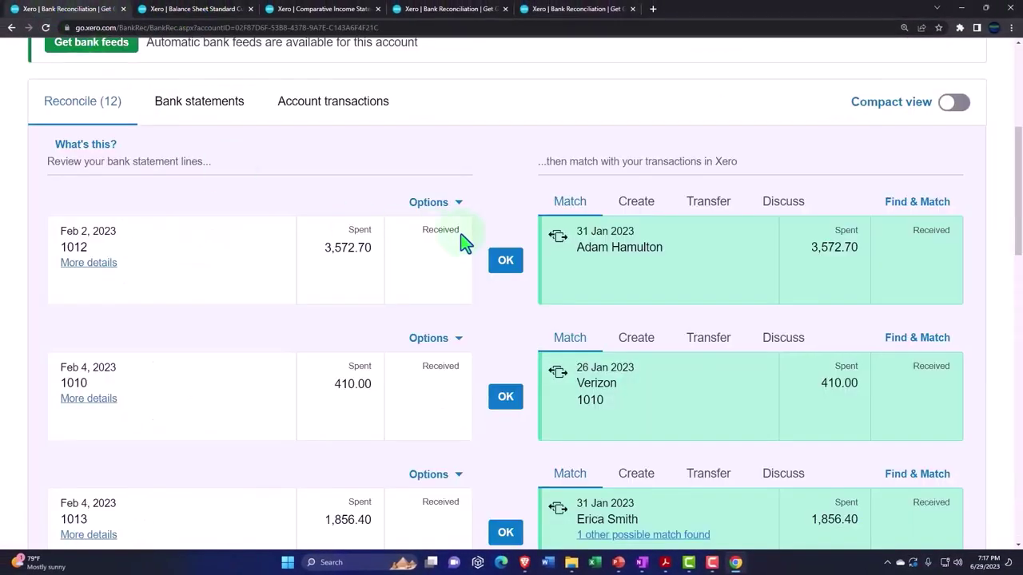
Step: Reconcile the Feb 2 3,572.70 statement line and update the January reconciliation report
click(511, 272)
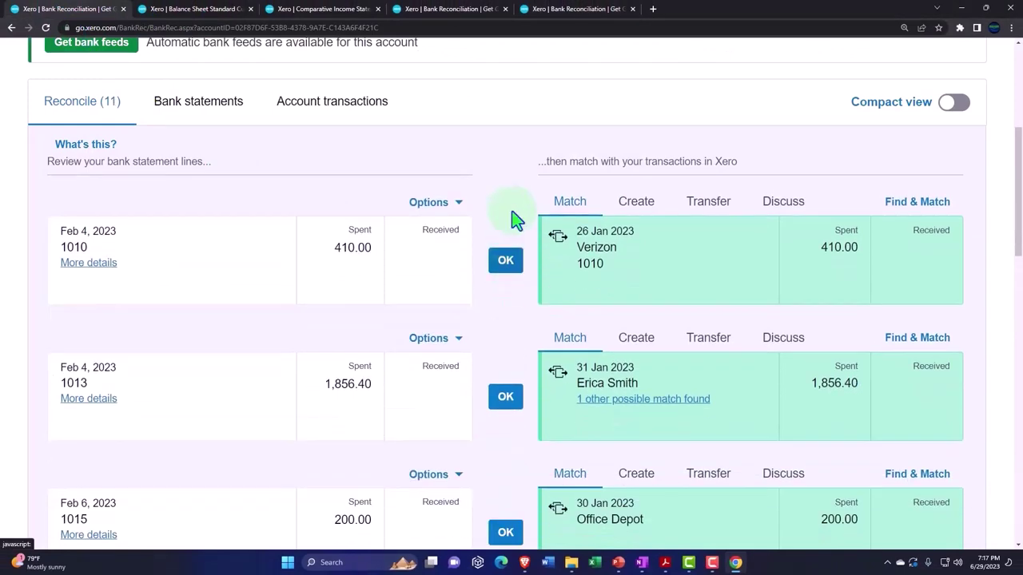
click(457, 14)
scroll(582, 285, up, 10)
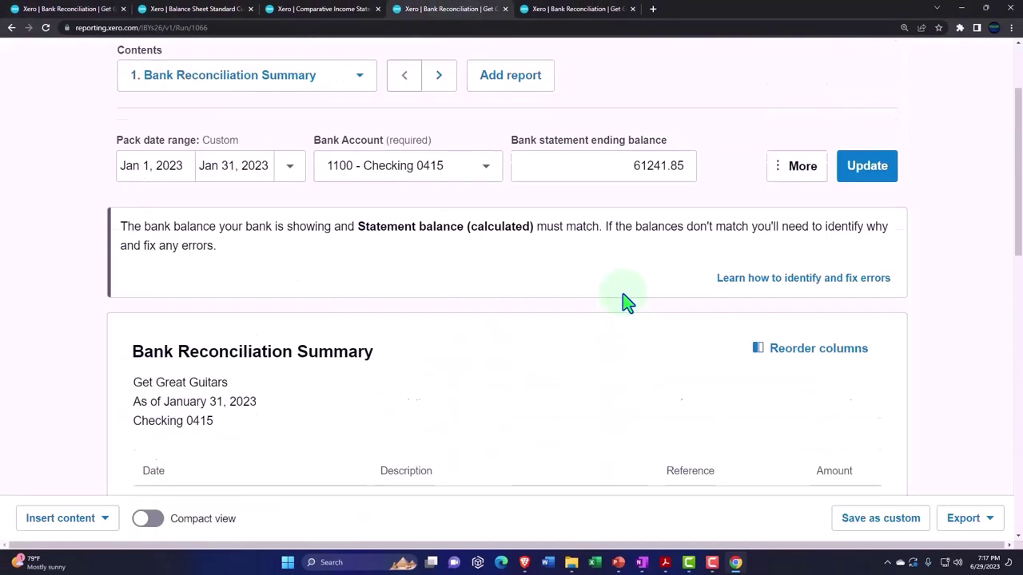
click(860, 297)
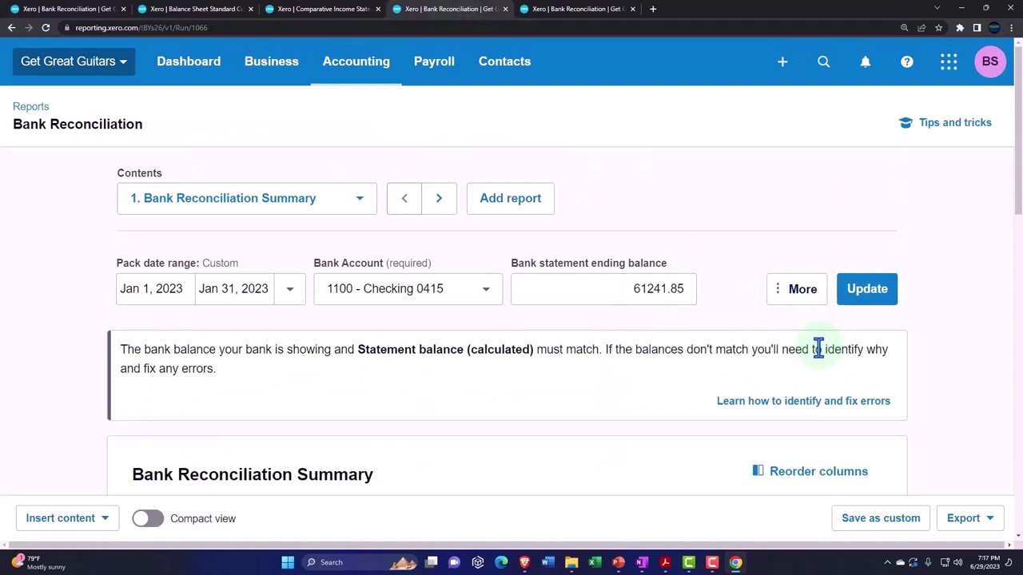
scroll(820, 354, down, 4)
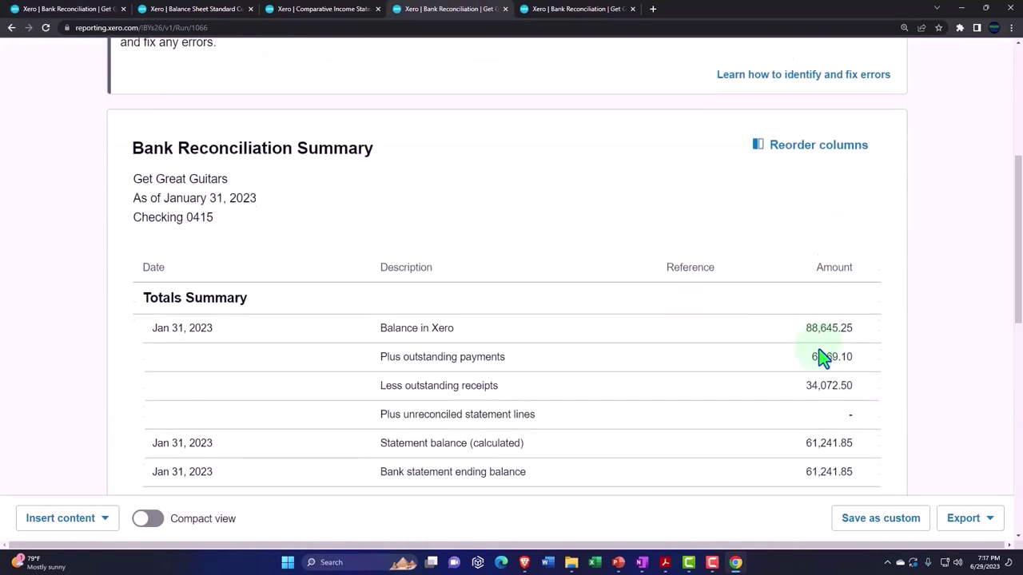
scroll(822, 356, down, 5)
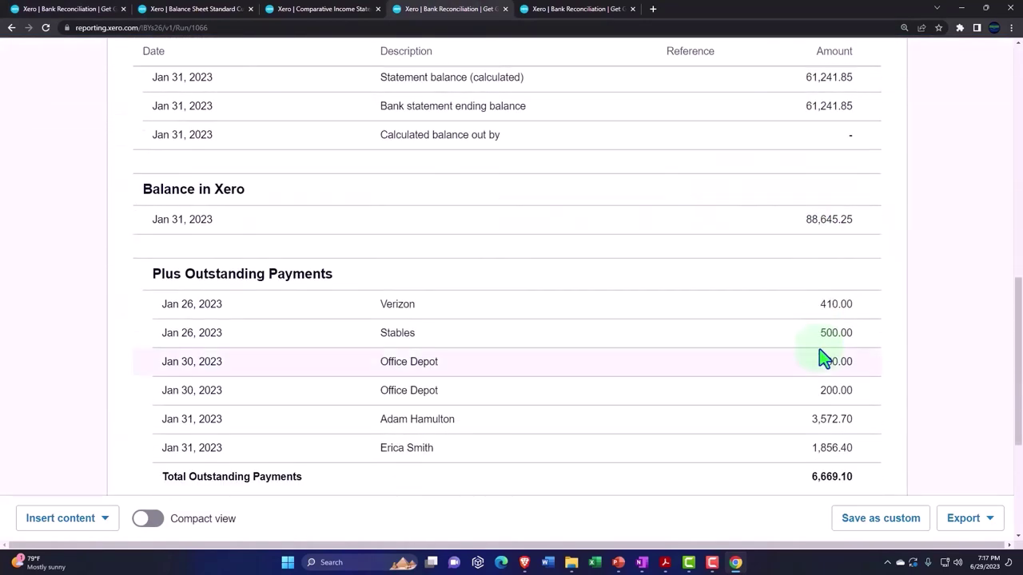
Step: Update the February reconciliation report, review it, and return to the unreconciled statement lines
click(554, 10)
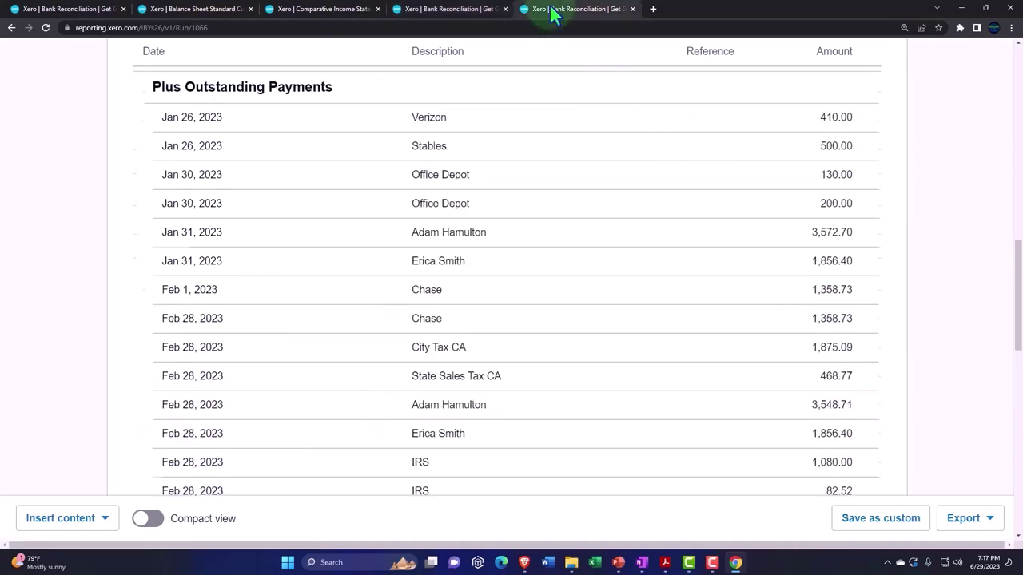
scroll(739, 264, up, 4)
scroll(739, 263, up, 5)
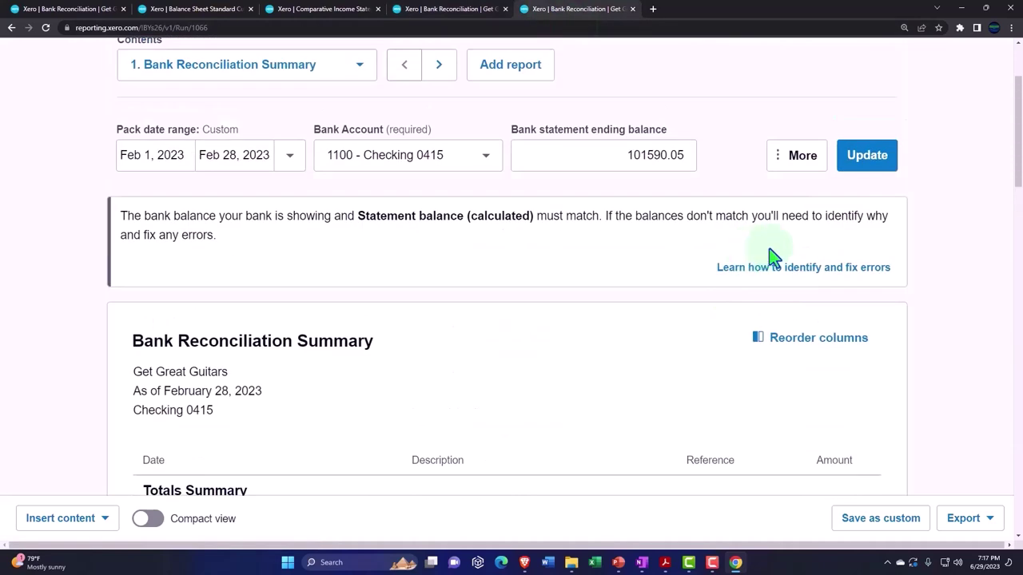
click(860, 163)
scroll(863, 285, down, 5)
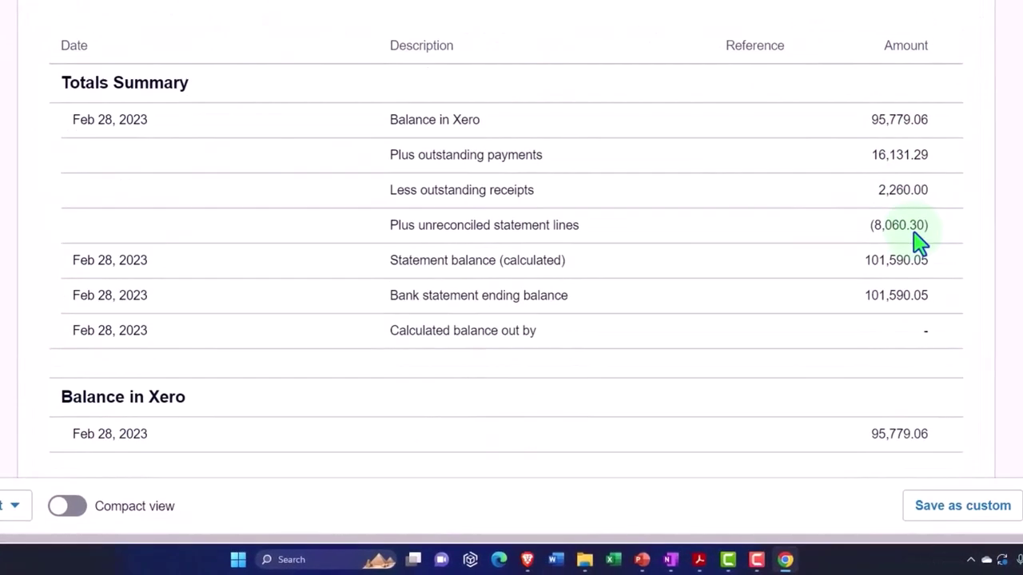
scroll(919, 240, down, 6)
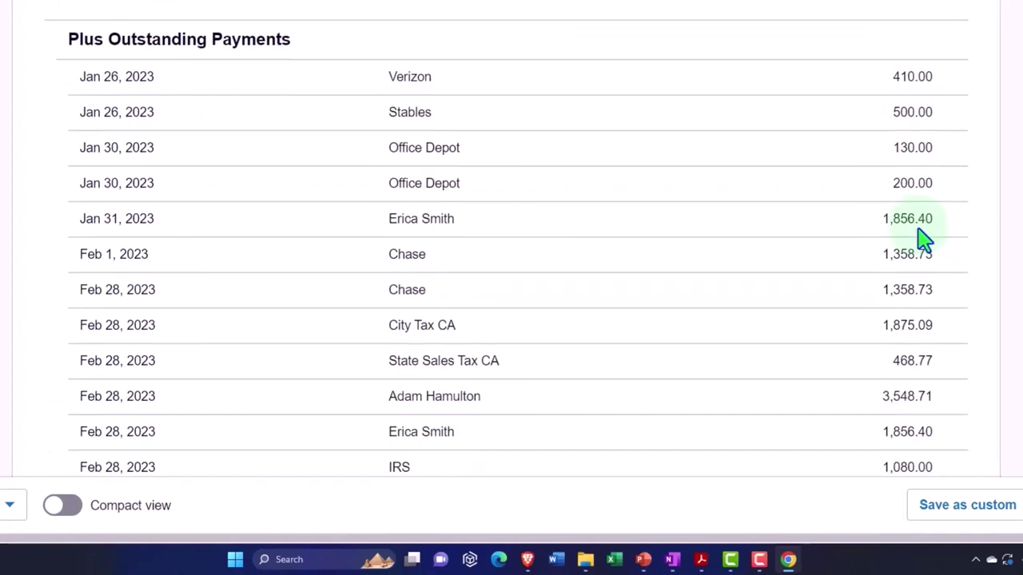
scroll(925, 238, down, 2)
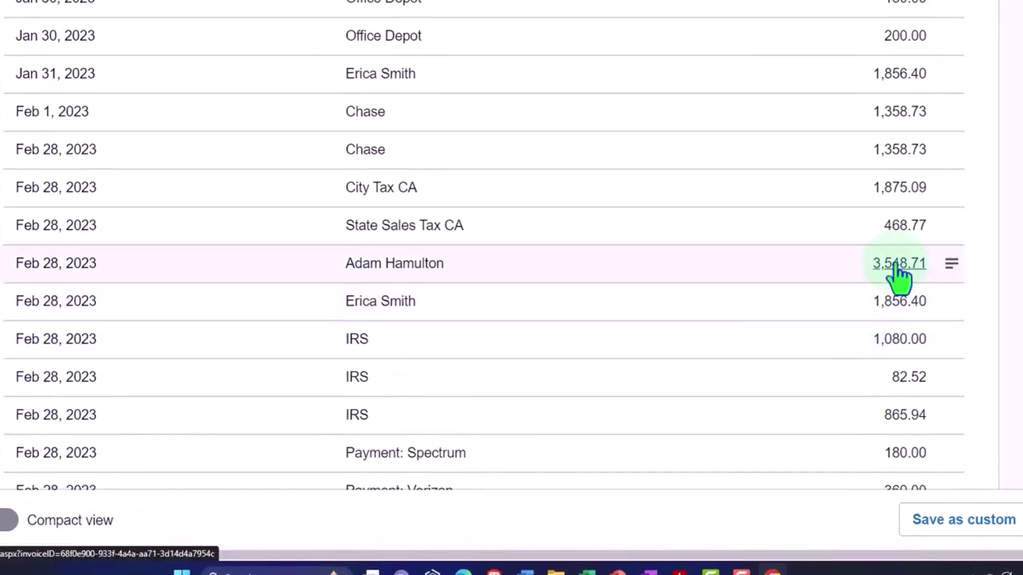
scroll(836, 312, up, 4)
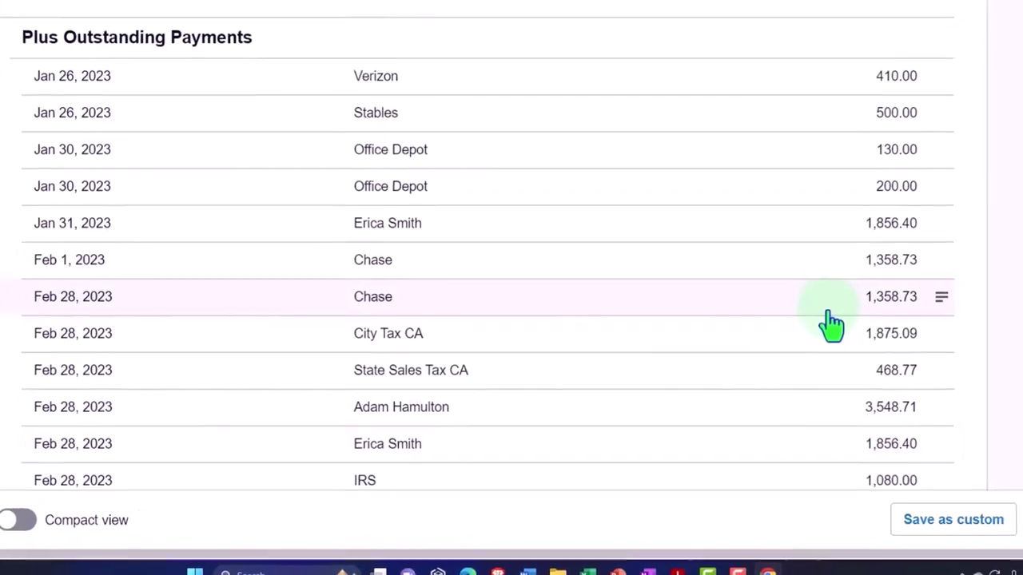
click(74, 10)
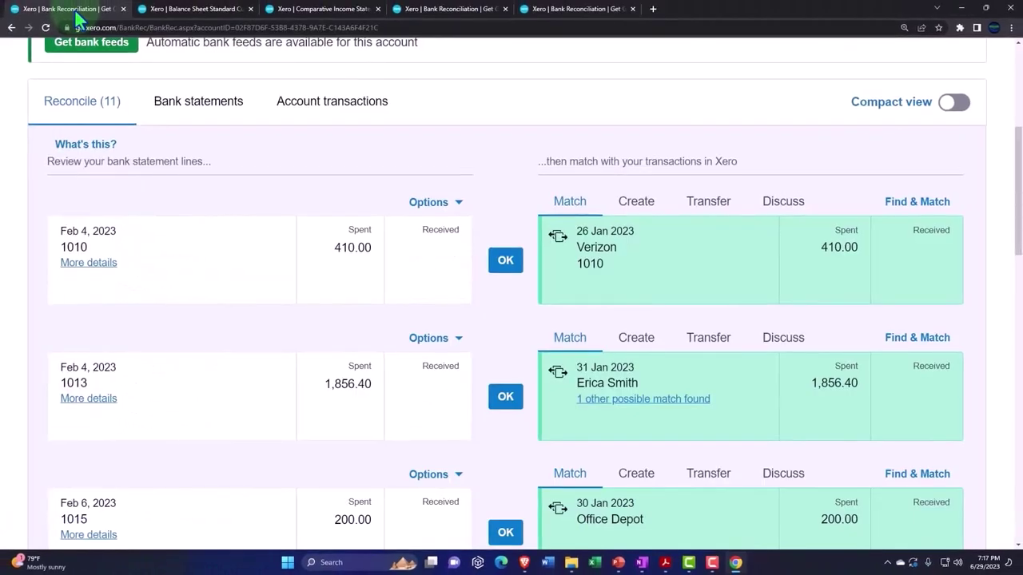
Step: Highlight check 1012's 3,572.70 green in Bank Stmt Feb.pdf, then go back to Xero
mouse_move(661, 568)
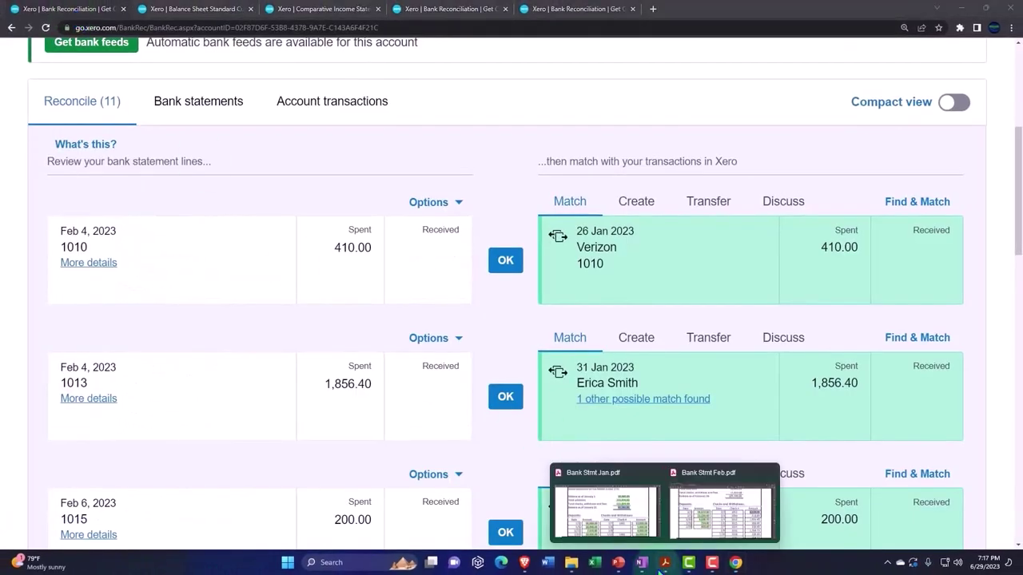
click(722, 511)
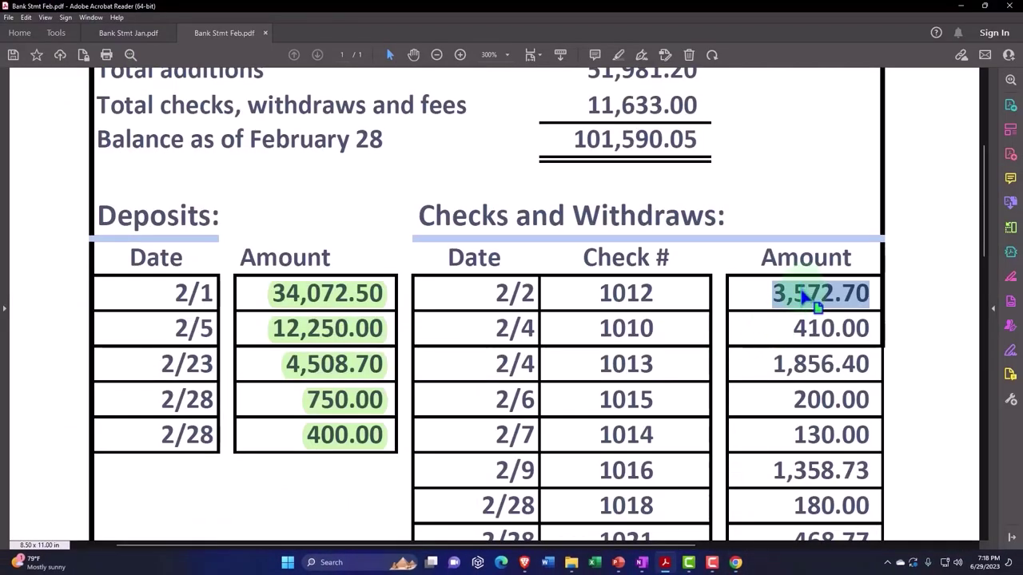
drag(772, 293, 862, 292)
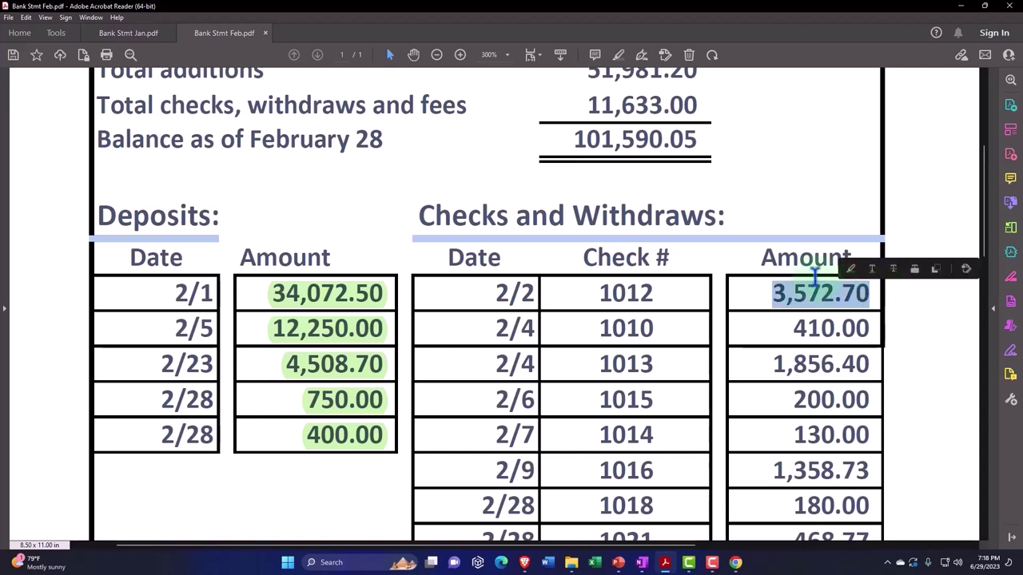
click(850, 270)
scroll(815, 335, down, 1)
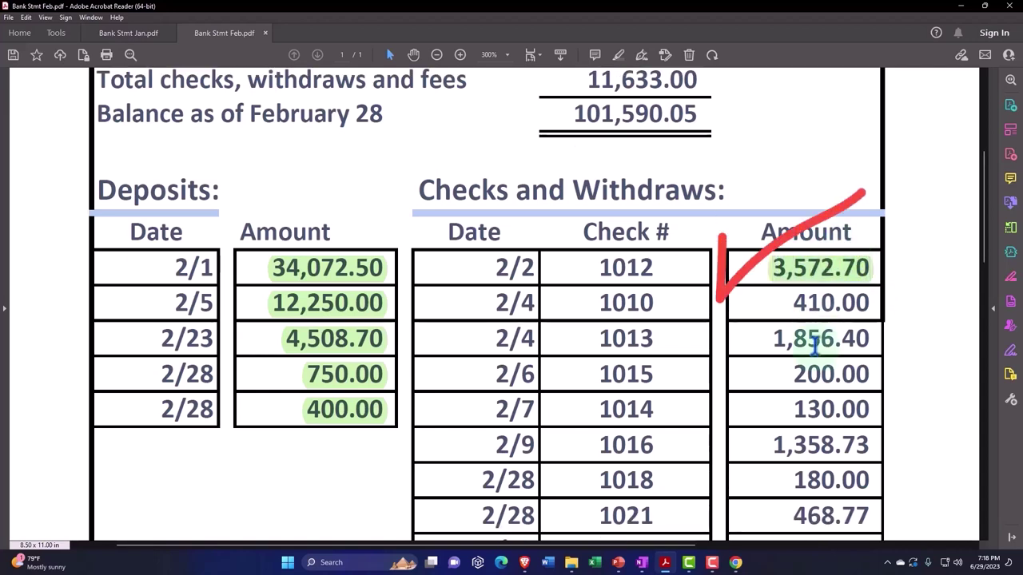
click(735, 563)
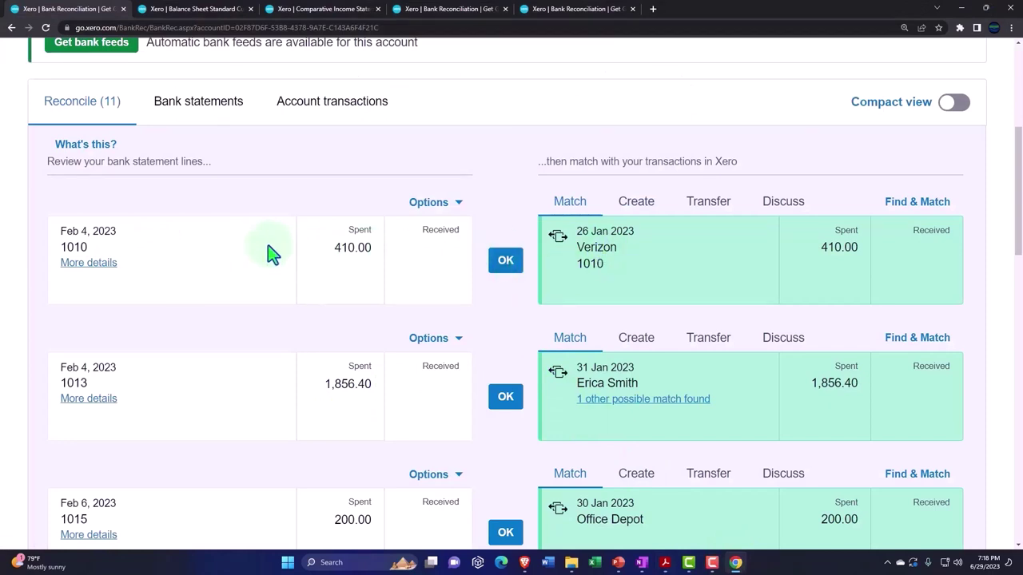
Step: Reconcile the Feb 4 Verizon 410.00 line and highlight 410.00 green in the statement PDF
click(505, 264)
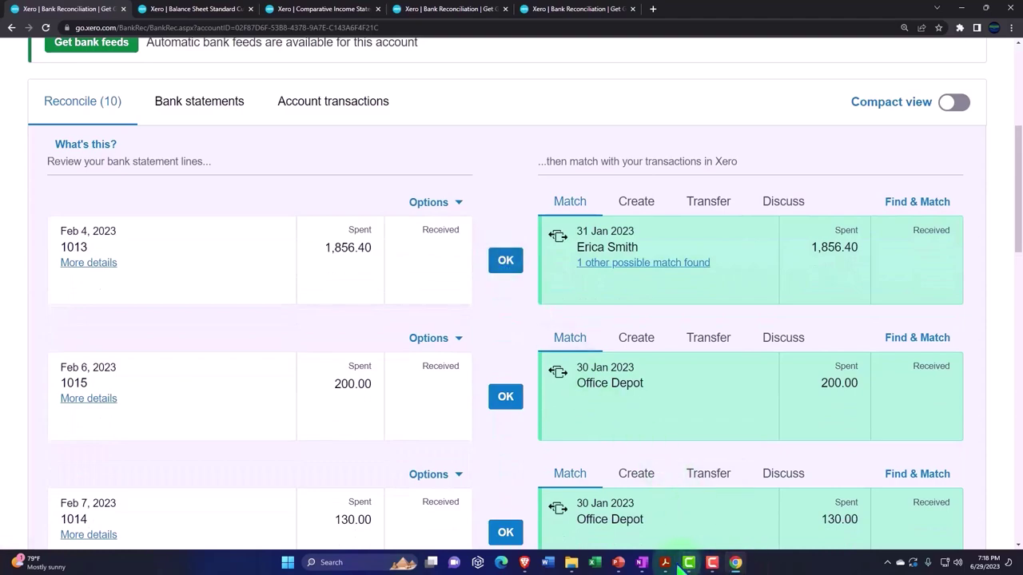
mouse_move(670, 562)
click(685, 516)
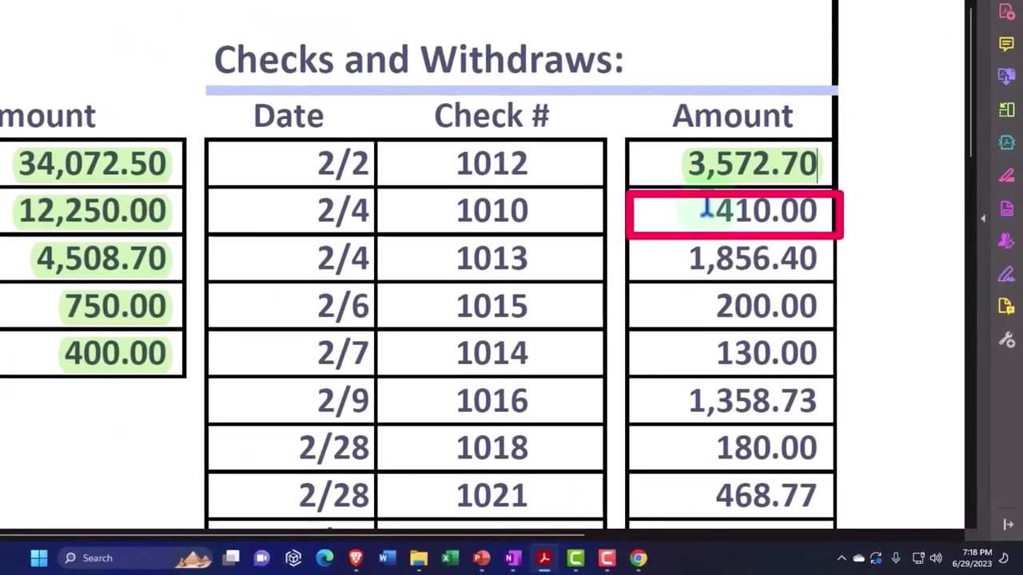
drag(757, 261, 853, 261)
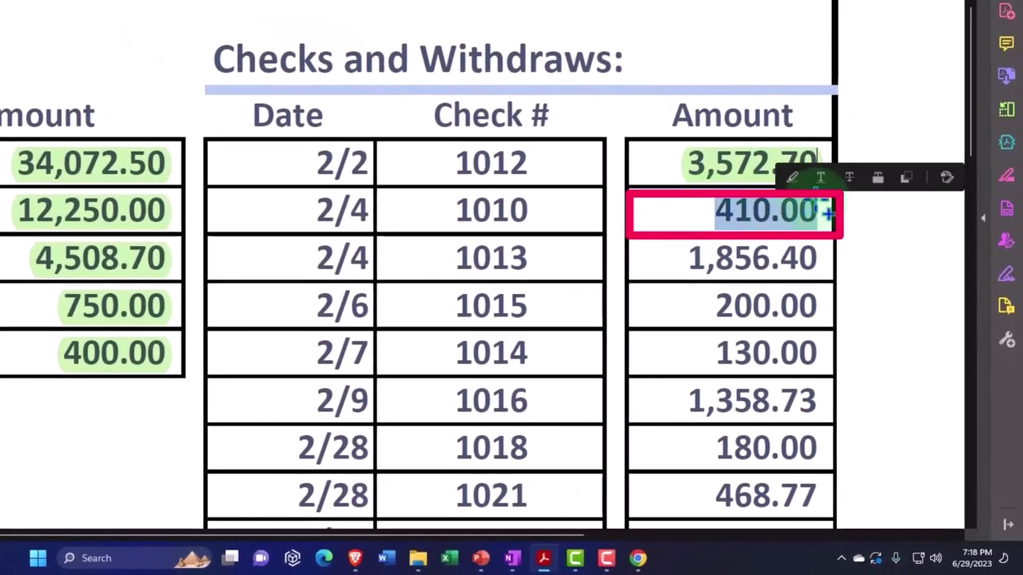
click(792, 177)
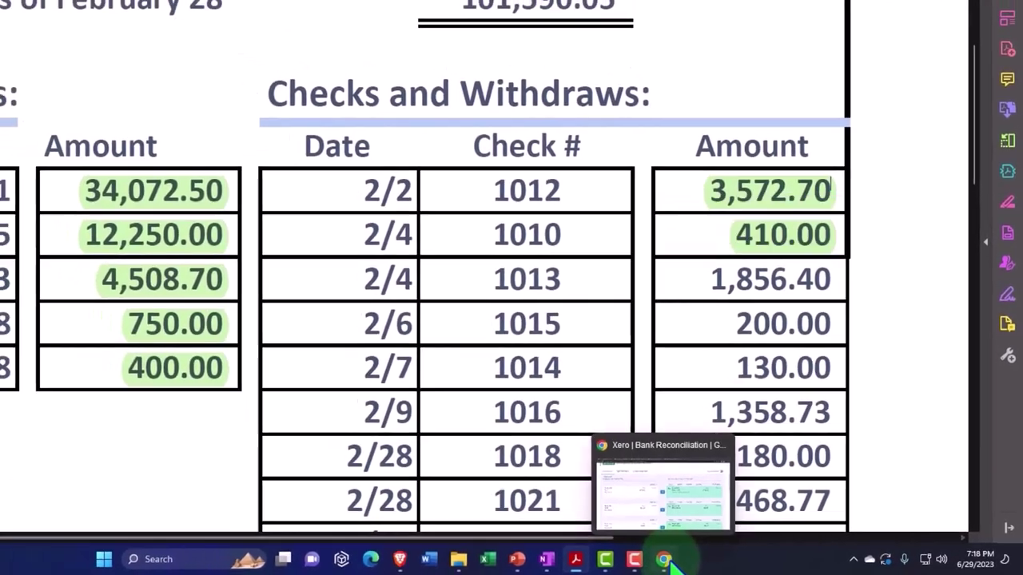
click(638, 558)
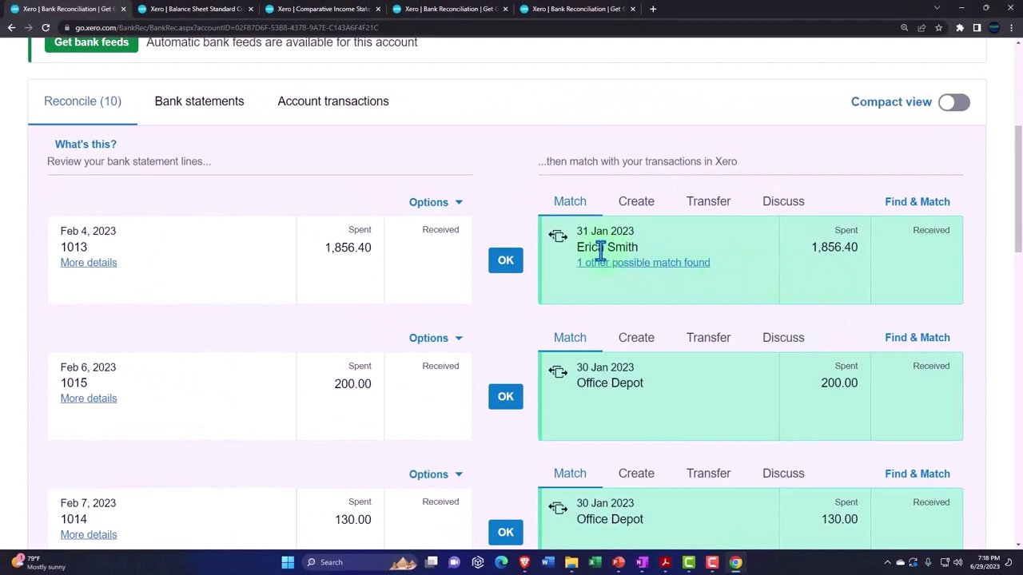
Step: Reconcile the Feb 4 1,856.40 line and highlight 1,856.40 green in the statement PDF
click(506, 261)
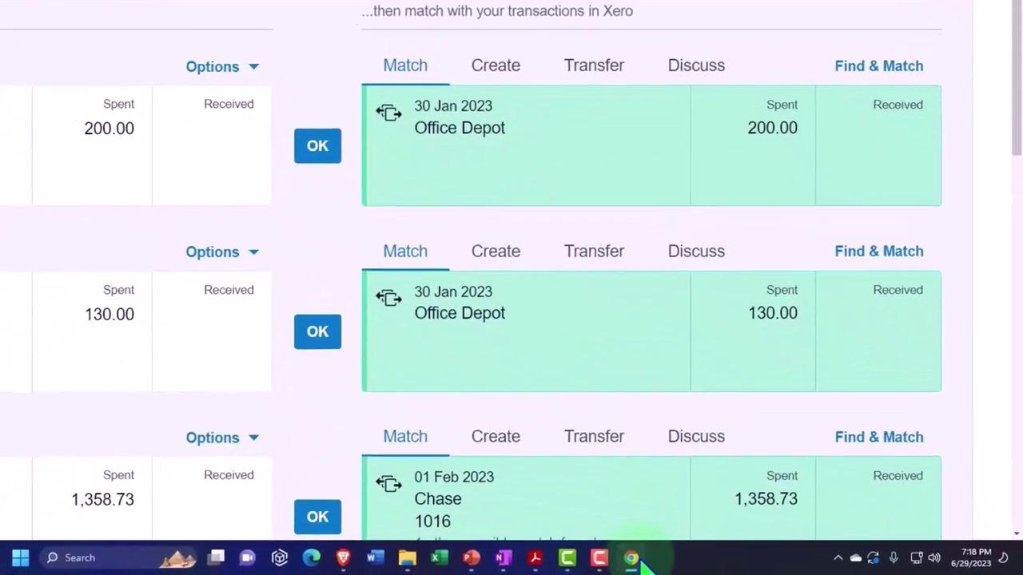
click(665, 563)
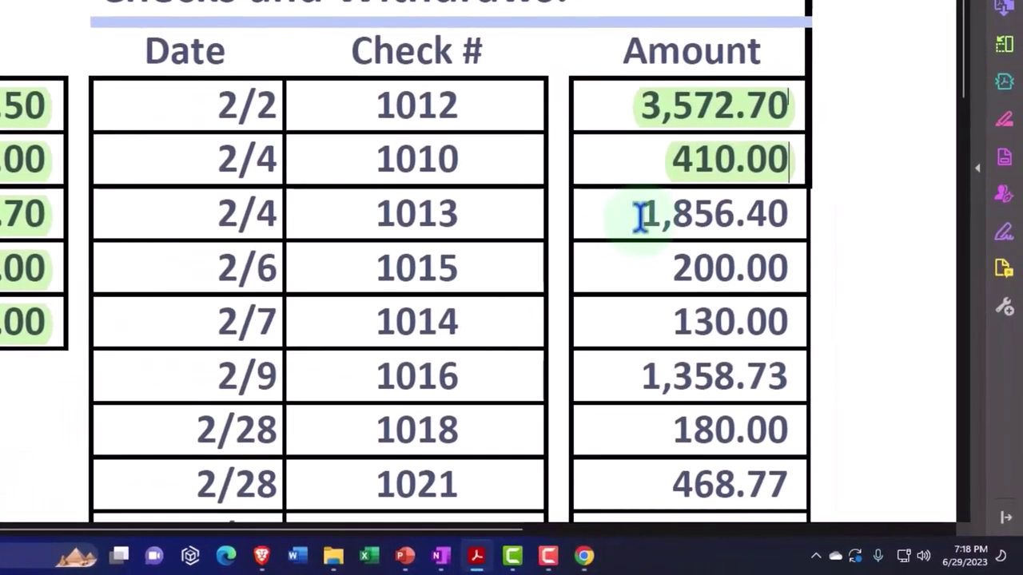
drag(649, 223, 752, 226)
click(759, 177)
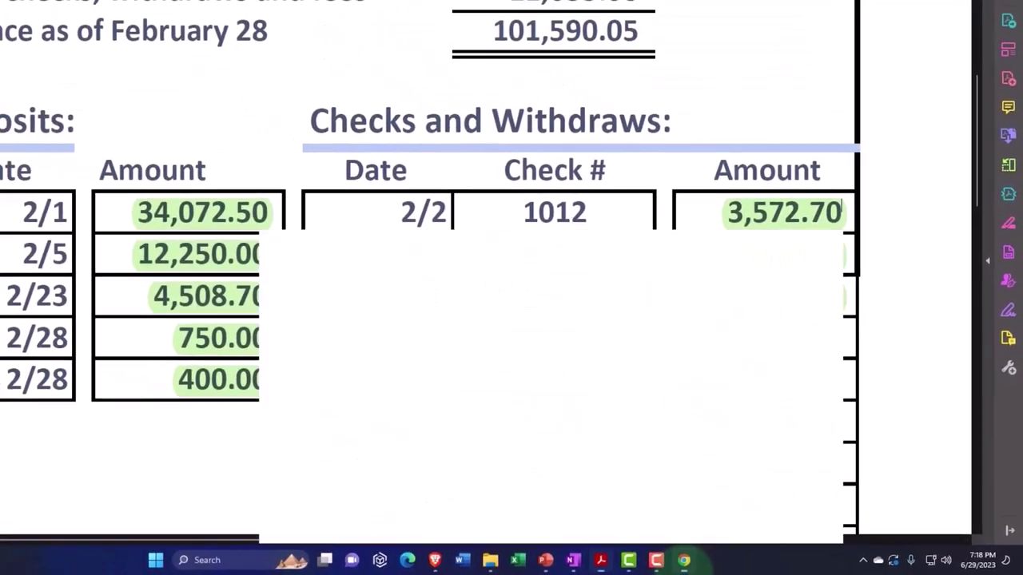
click(683, 560)
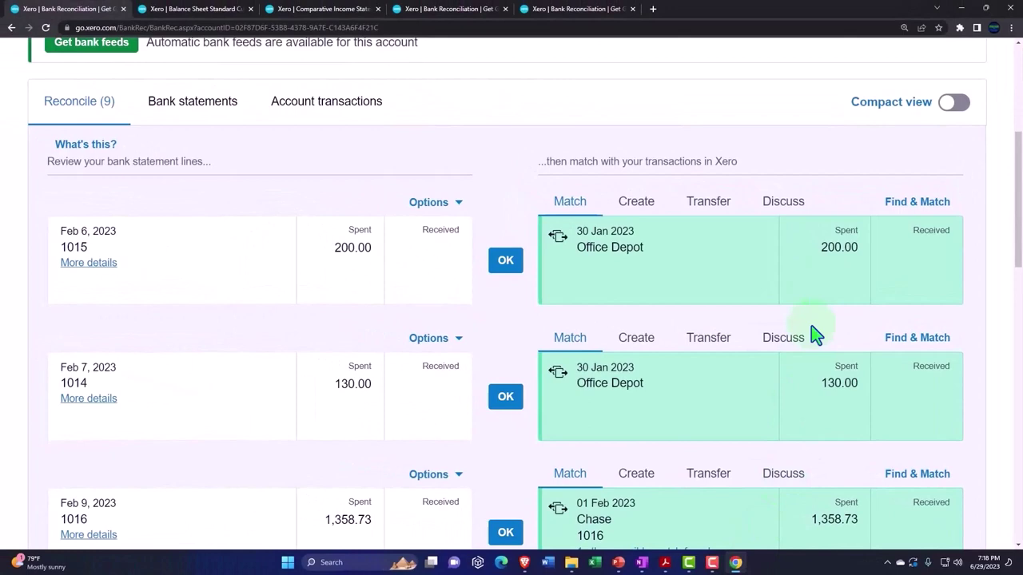
Step: Reconcile checks 1015 and 1014, then select the 200.00 amount on the statement
click(507, 266)
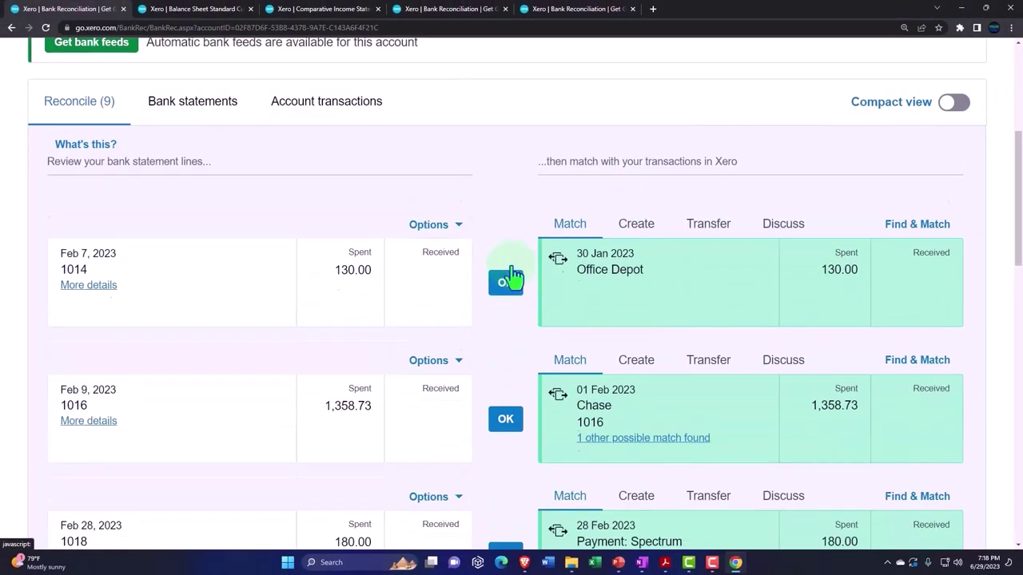
click(506, 264)
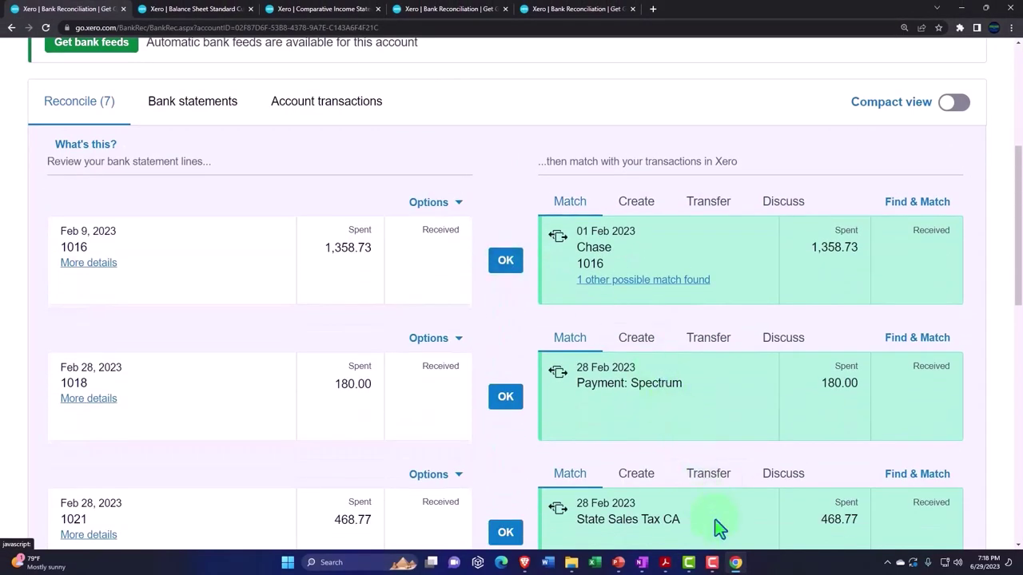
click(736, 562)
drag(793, 373, 865, 363)
Step: Highlight the 200.00 and 130.00 check amounts green in the statement PDF
click(850, 349)
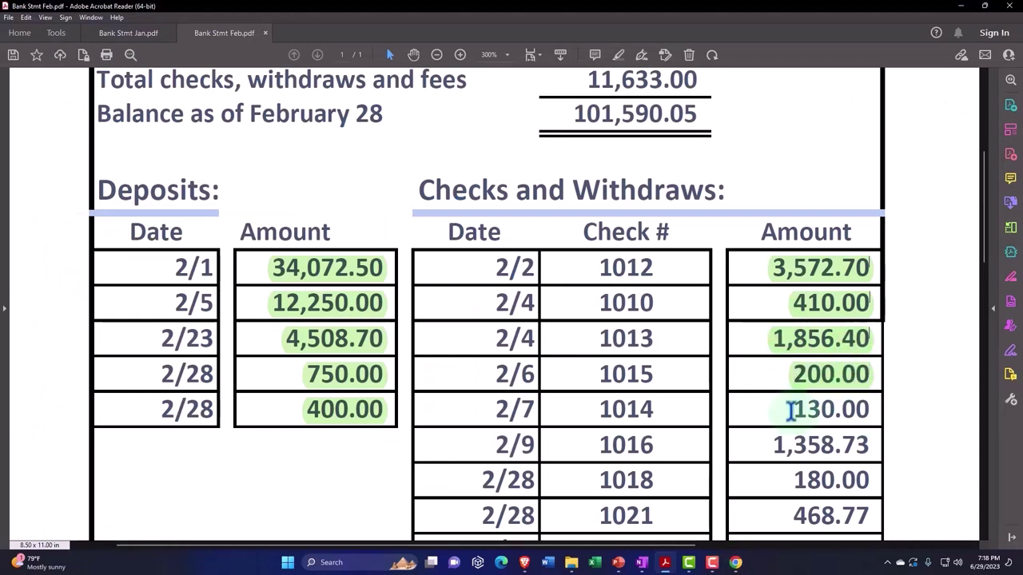
drag(792, 409, 867, 404)
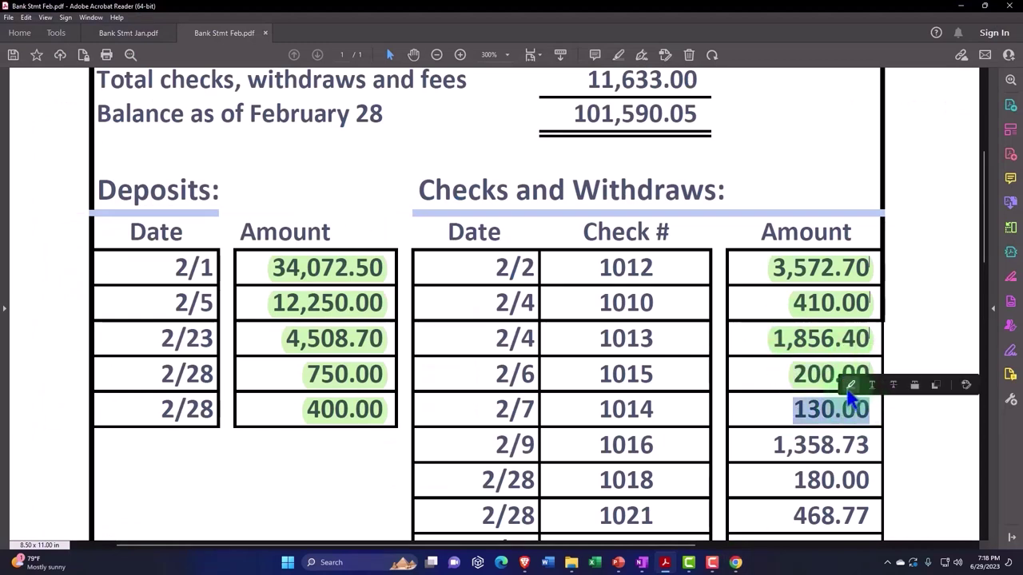
click(850, 388)
scroll(848, 390, down, 2)
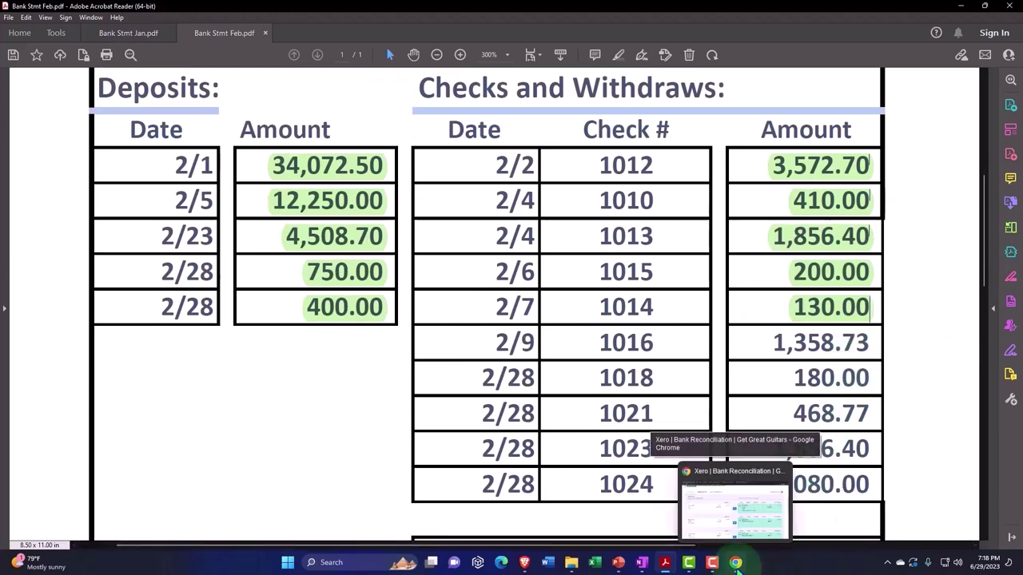
Step: Reconcile Feb 9 check 1016 in Xero and mark its 1,358.73 amount in the statement
click(736, 563)
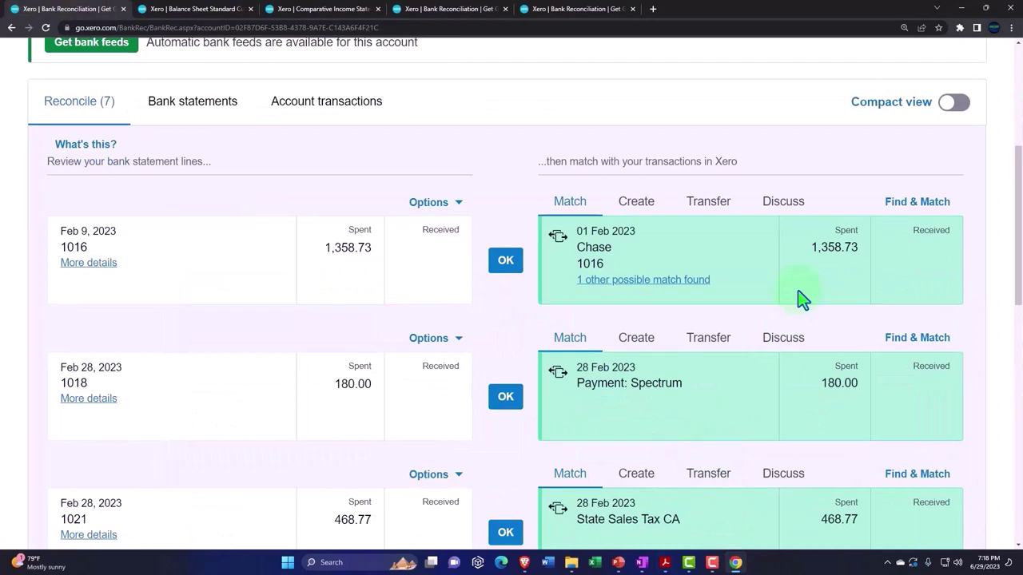
click(505, 264)
key(alt+Tab)
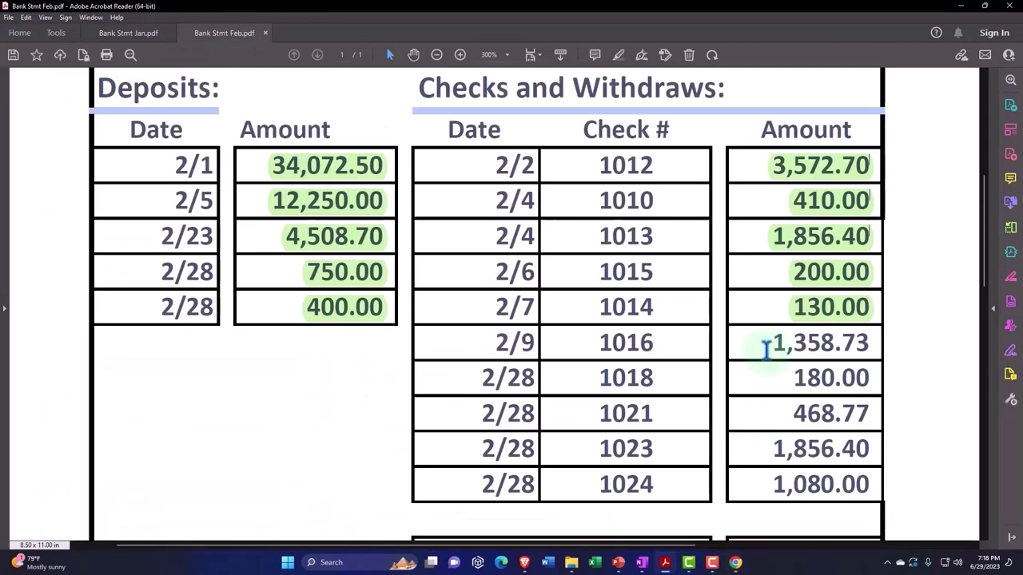
drag(769, 344, 868, 342)
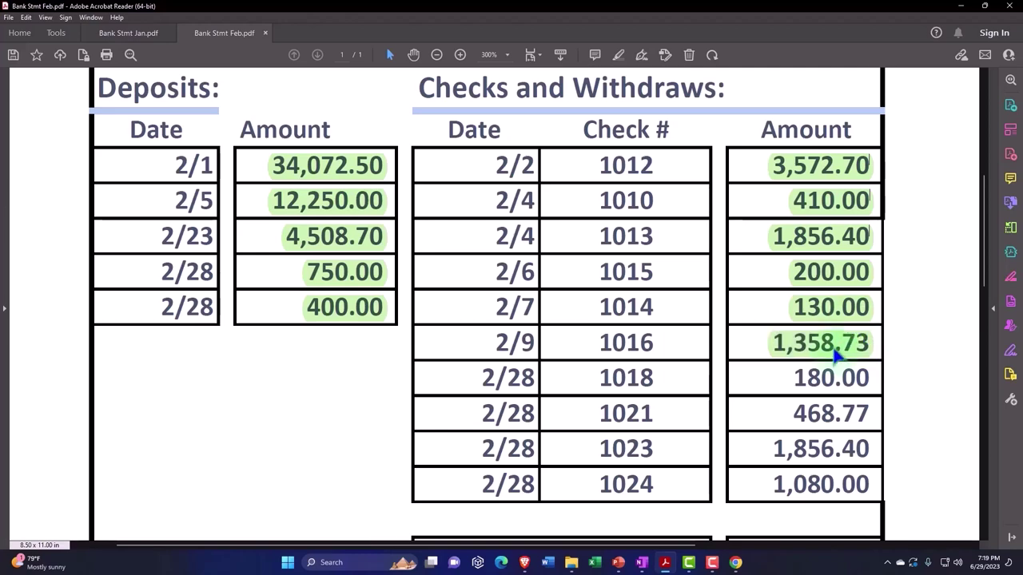
scroll(827, 355, down, 1)
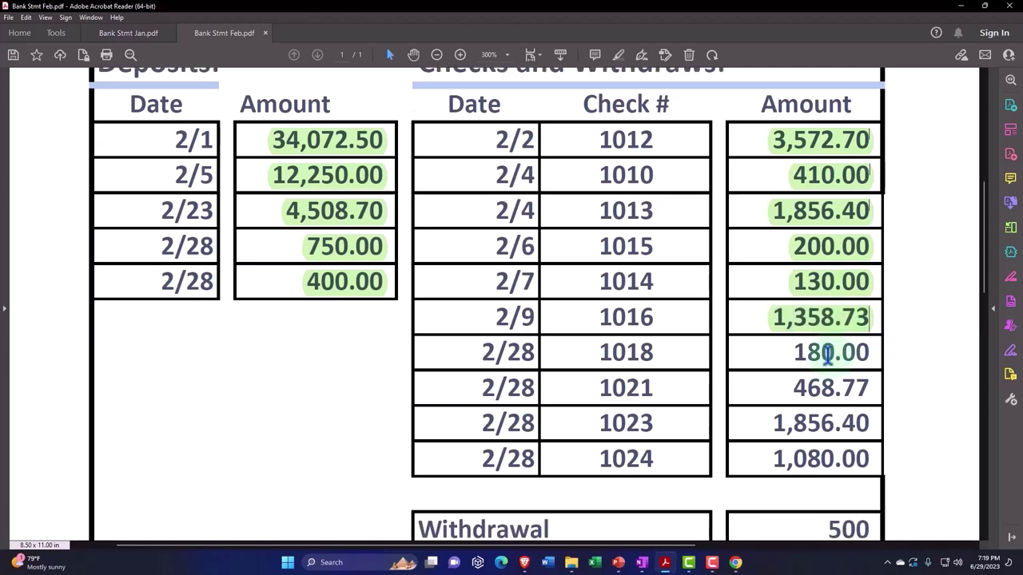
click(735, 563)
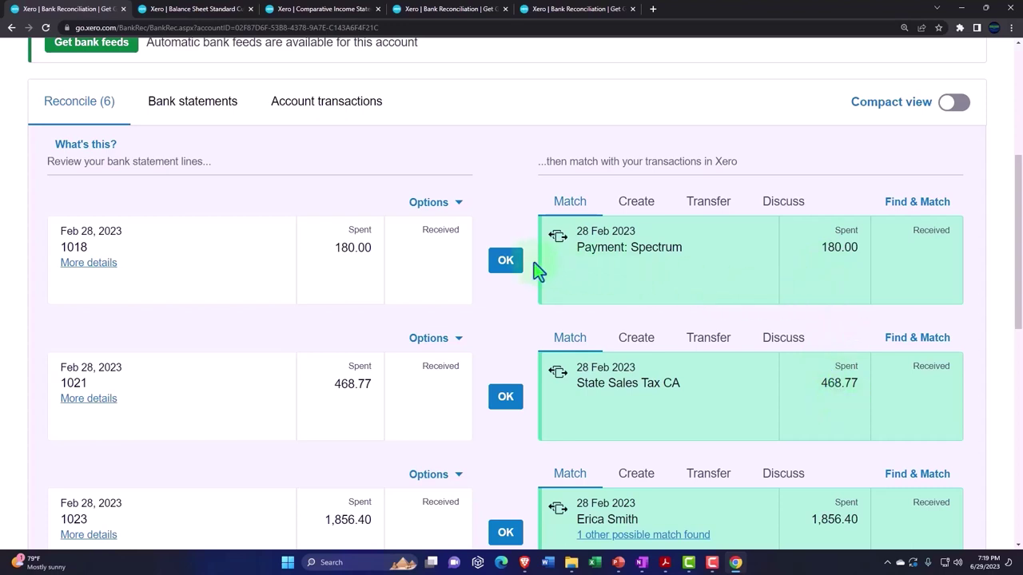
Step: Reconcile checks 1018 and 1021, highlighting their 180.00 and 468.77 amounts green in the PDF
click(506, 262)
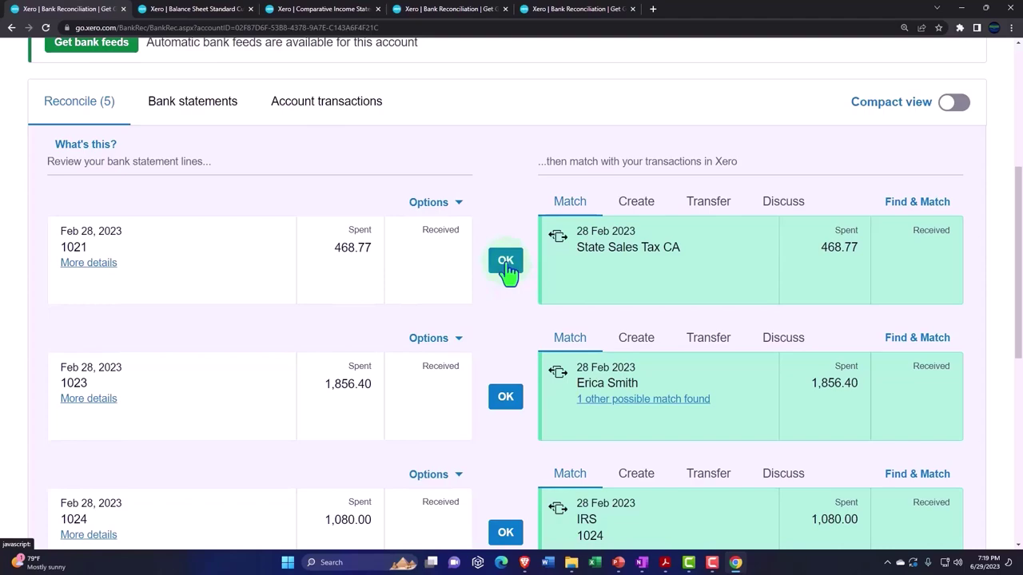
click(505, 262)
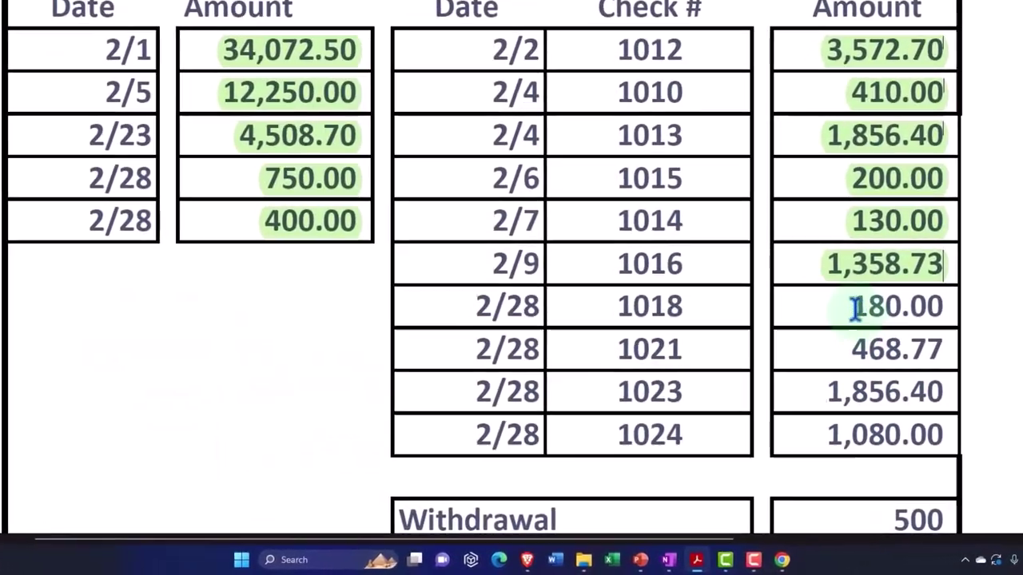
drag(808, 337, 897, 337)
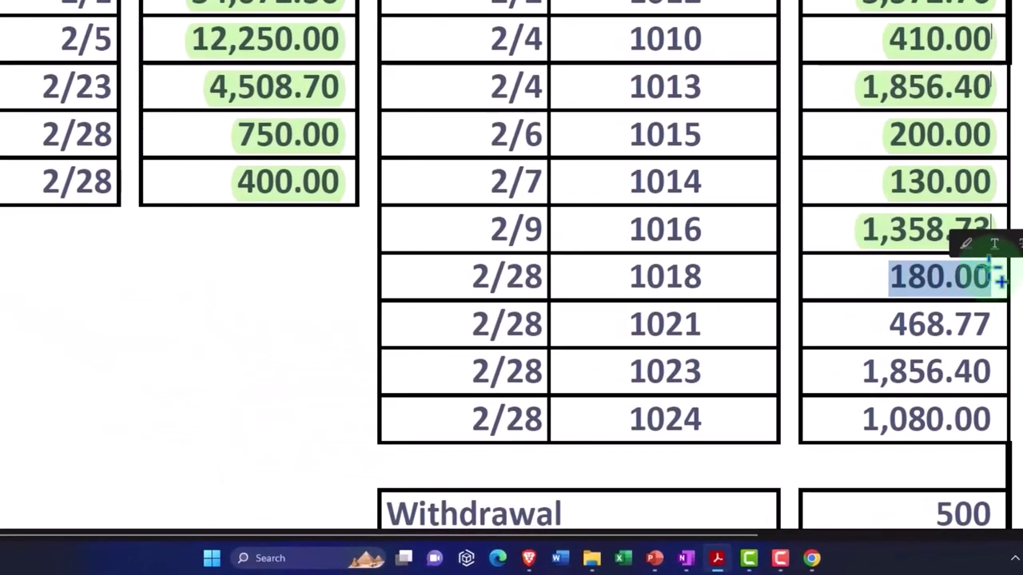
click(873, 310)
scroll(969, 254, down, 1)
drag(888, 290, 995, 290)
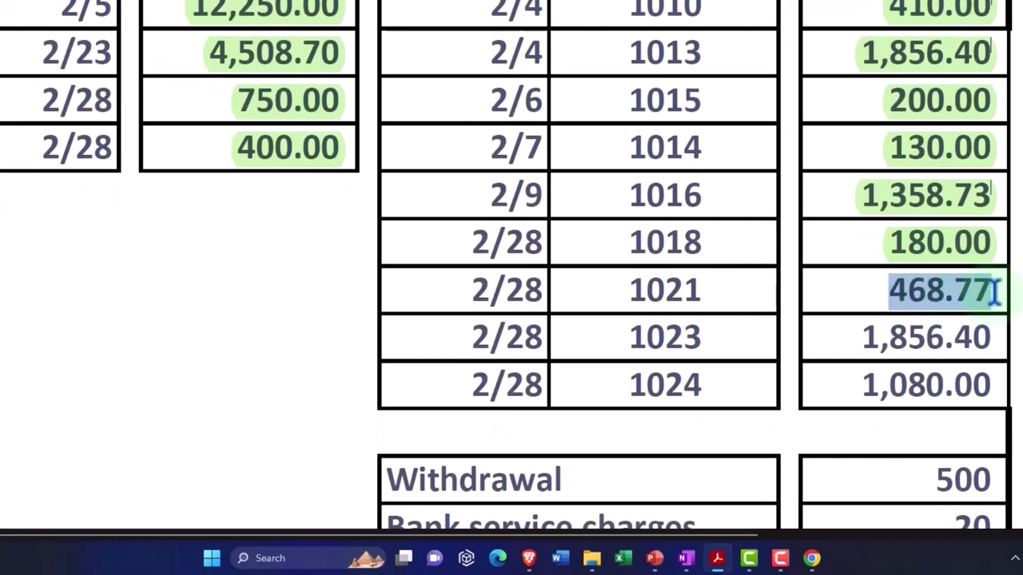
click(966, 258)
scroll(954, 288, down, 3)
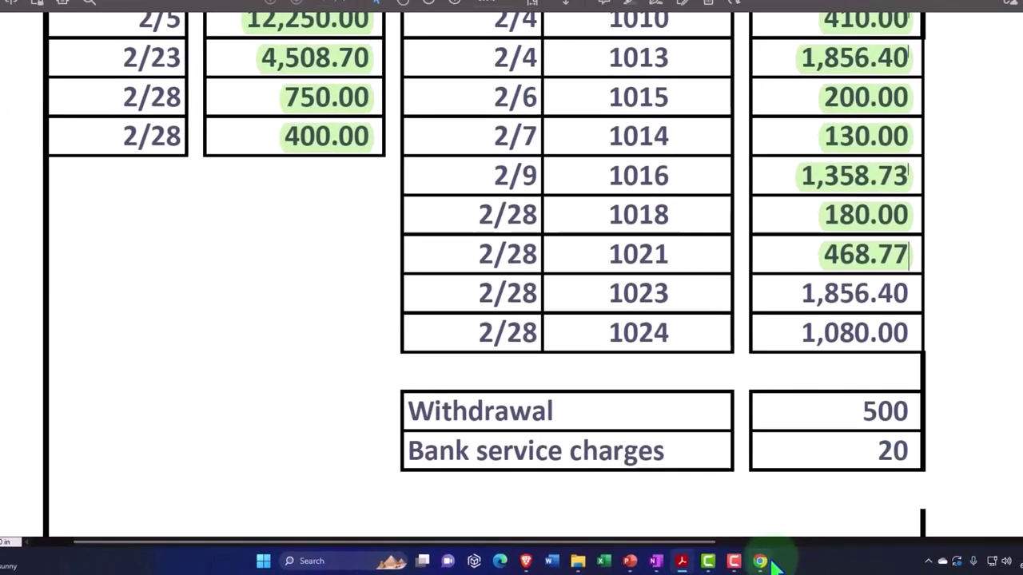
Step: Reconcile check 1023 and highlight its 1,856.40 amount green in the statement
click(811, 557)
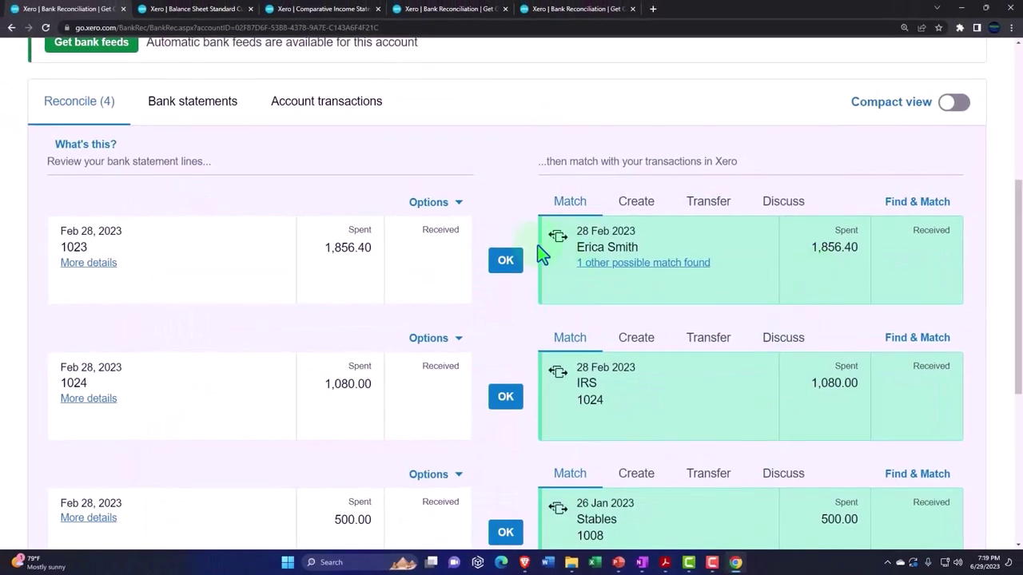
click(506, 260)
click(665, 562)
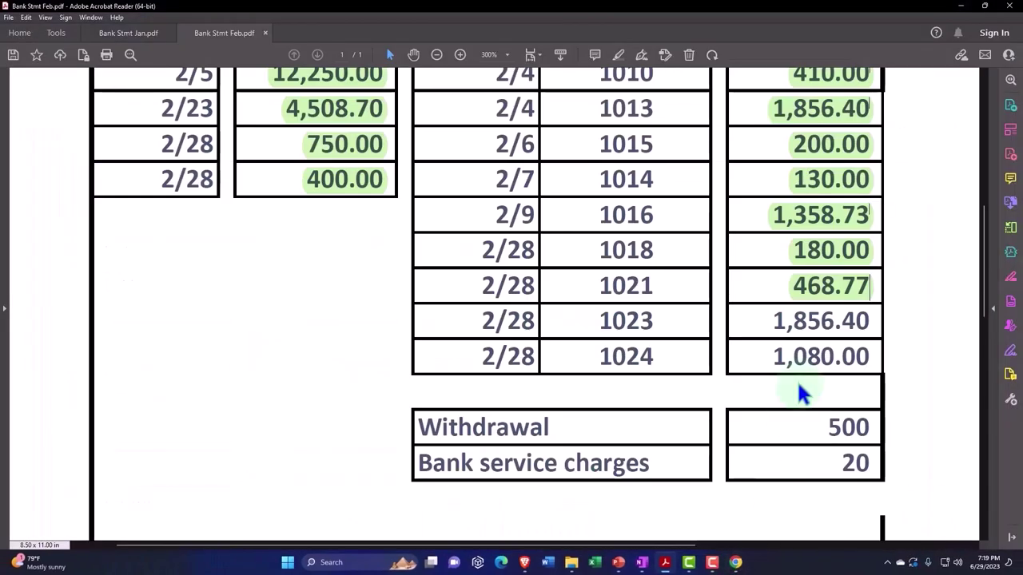
drag(787, 320, 871, 320)
drag(774, 320, 870, 321)
click(851, 296)
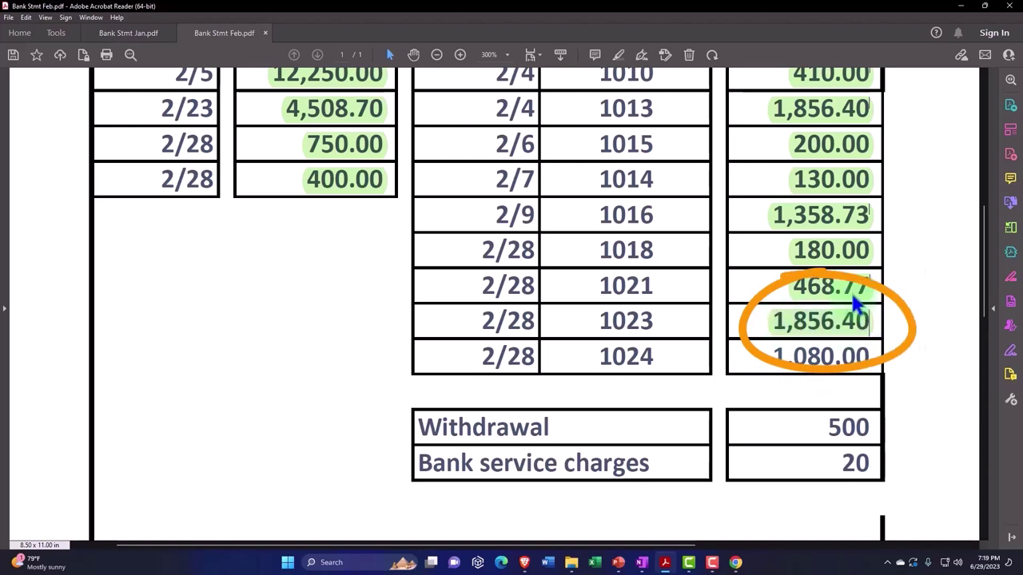
Step: Reconcile IRS check 1024 and highlight its 1,080.00 amount green in the statement
click(736, 563)
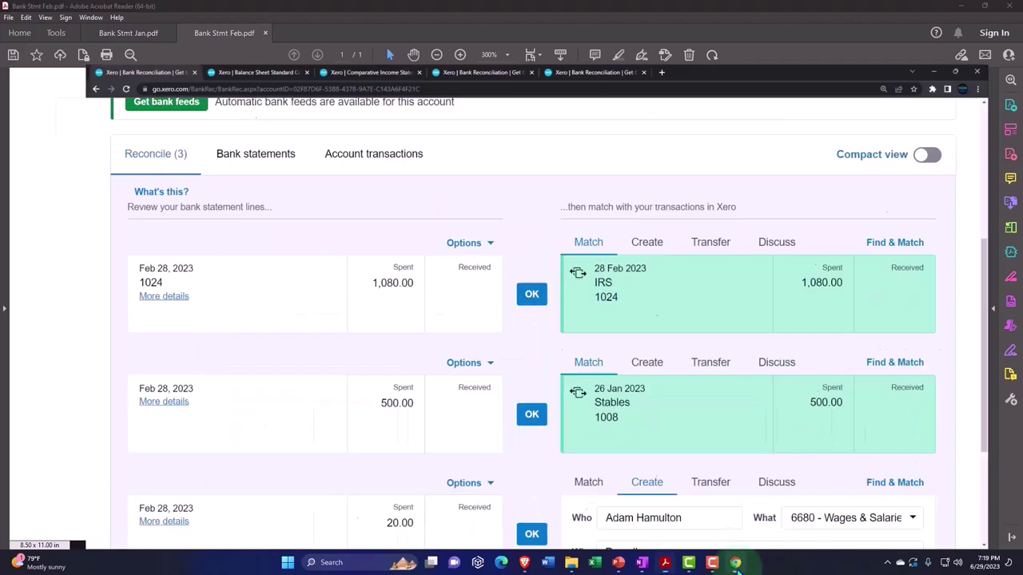
click(736, 563)
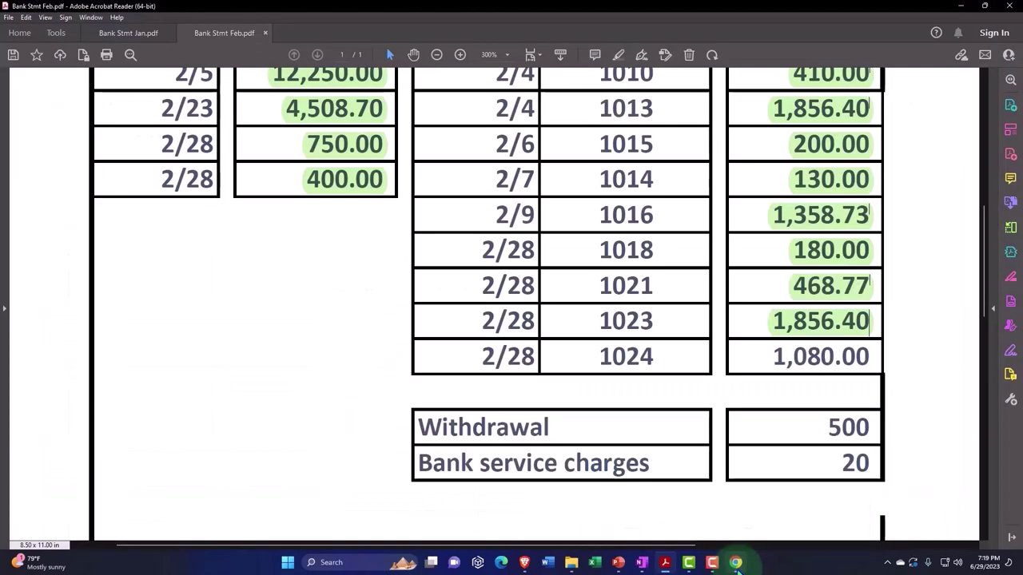
click(736, 563)
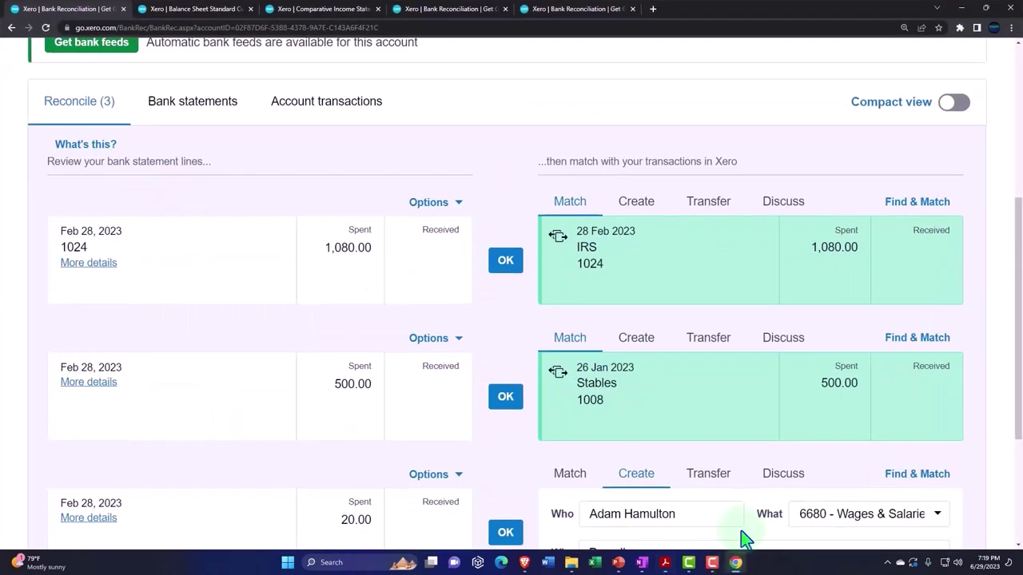
click(512, 264)
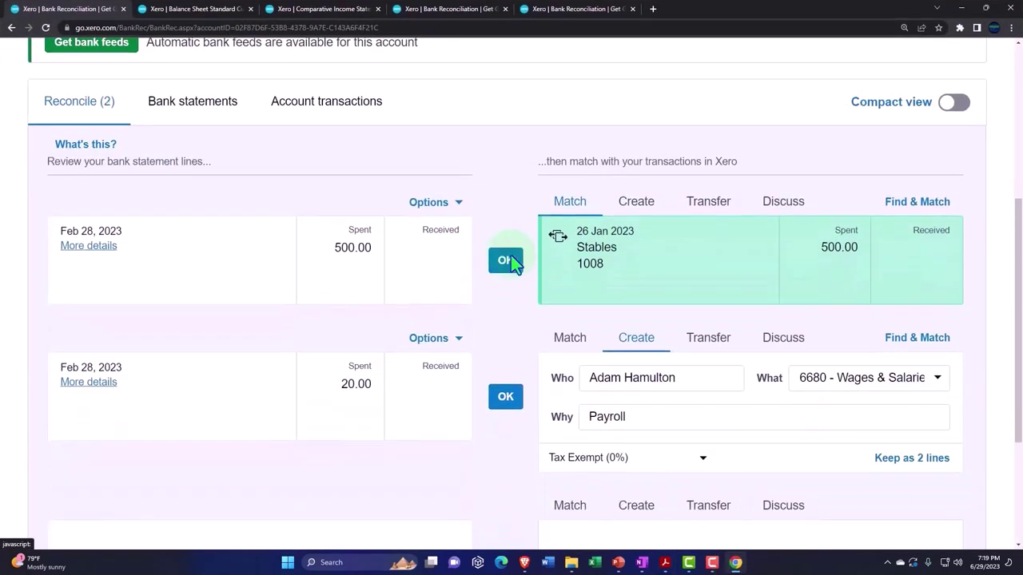
click(736, 563)
drag(769, 357, 871, 359)
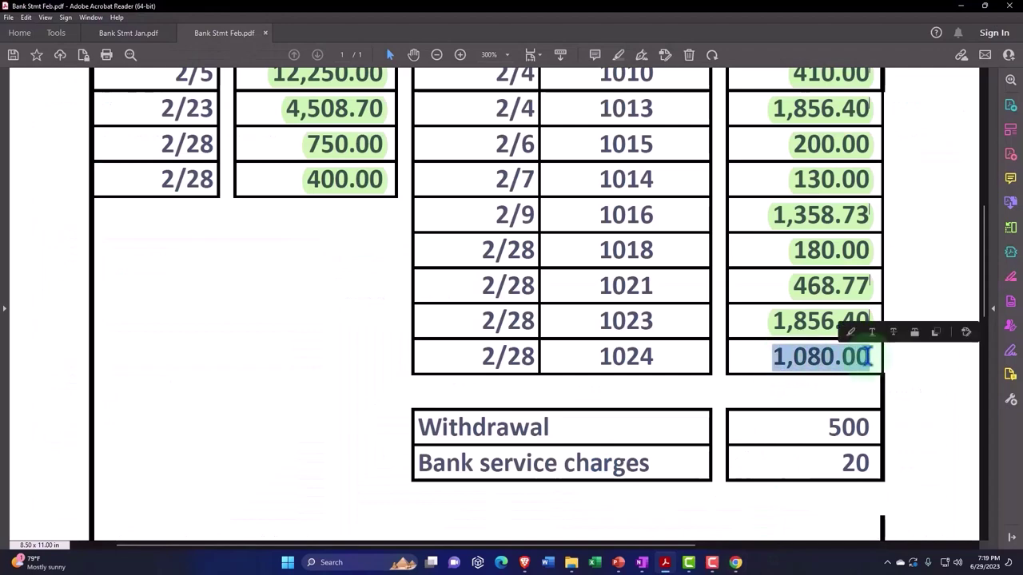
click(808, 395)
scroll(804, 407, down, 1)
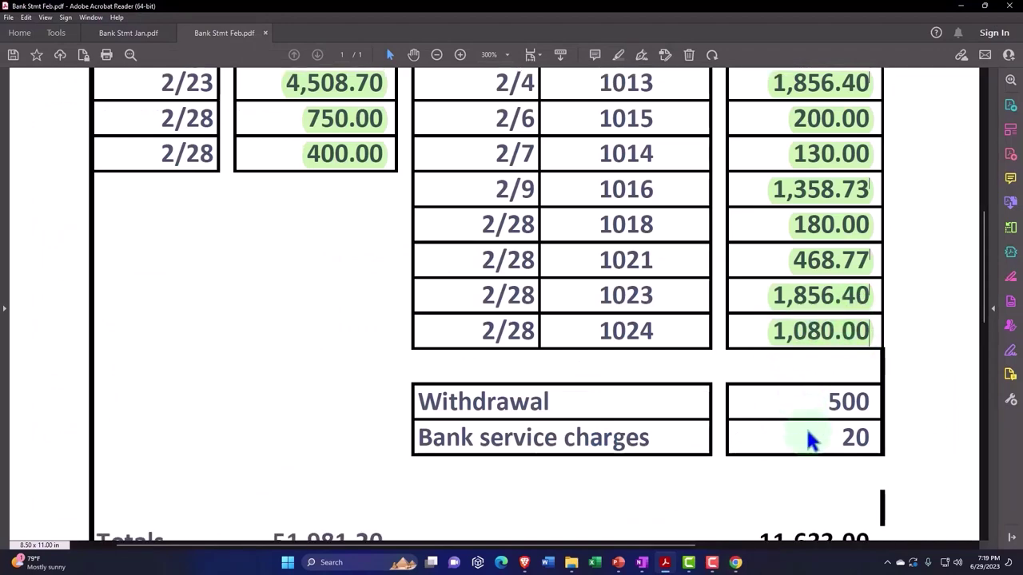
Step: After checking the statement, choose Create on the Feb 28 500.00 line instead of the Stables match
click(736, 563)
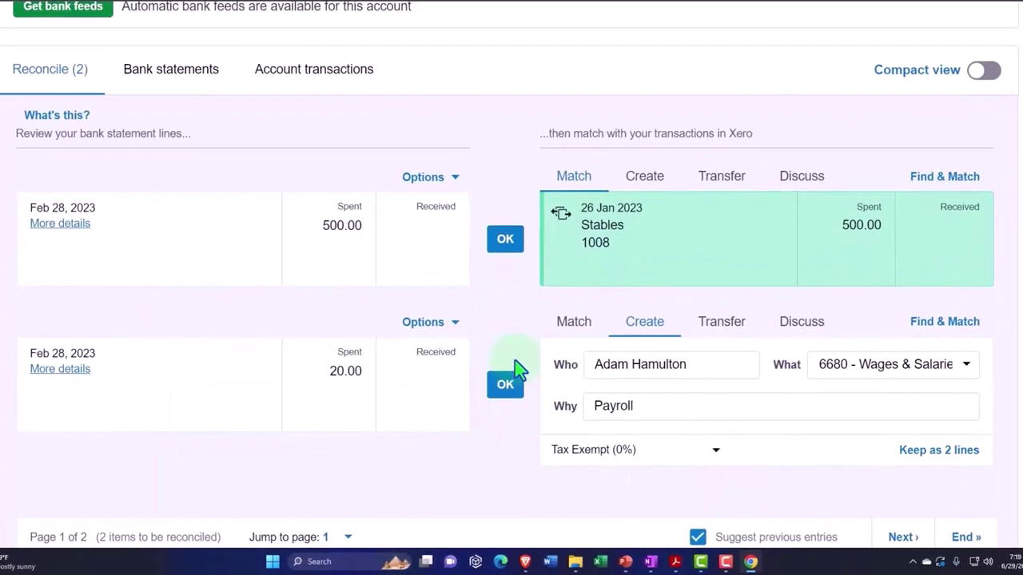
click(751, 563)
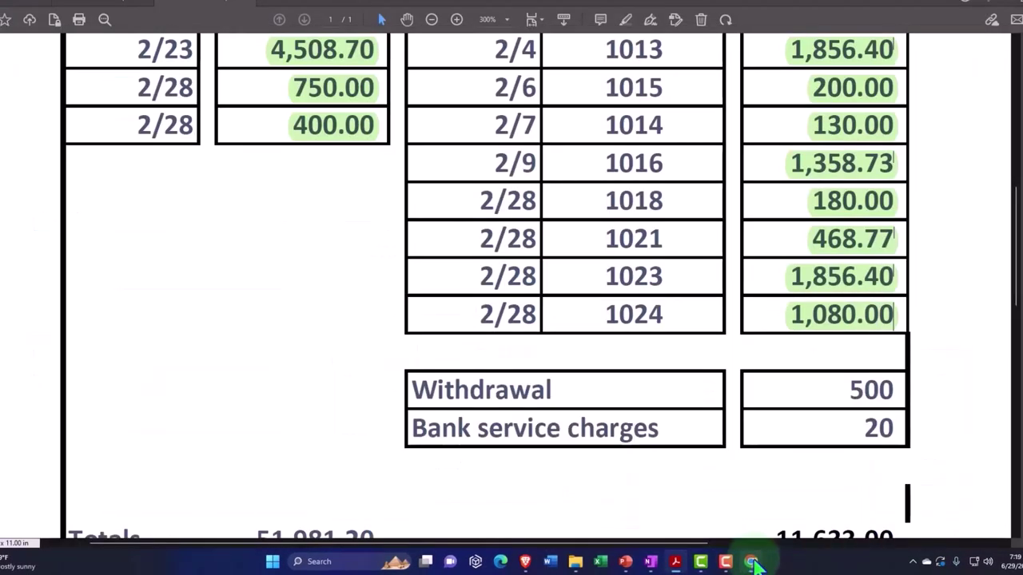
click(752, 563)
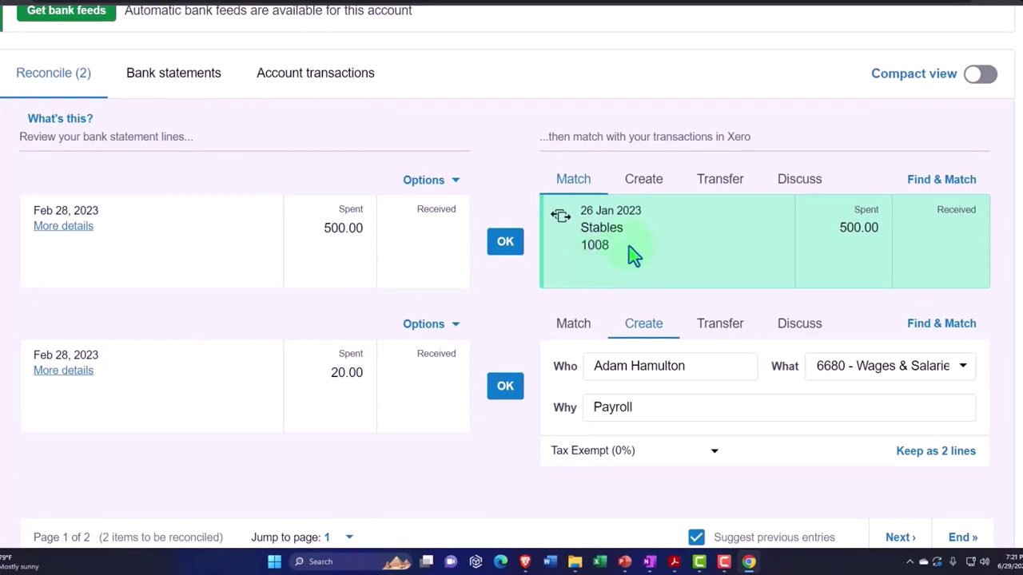
click(647, 182)
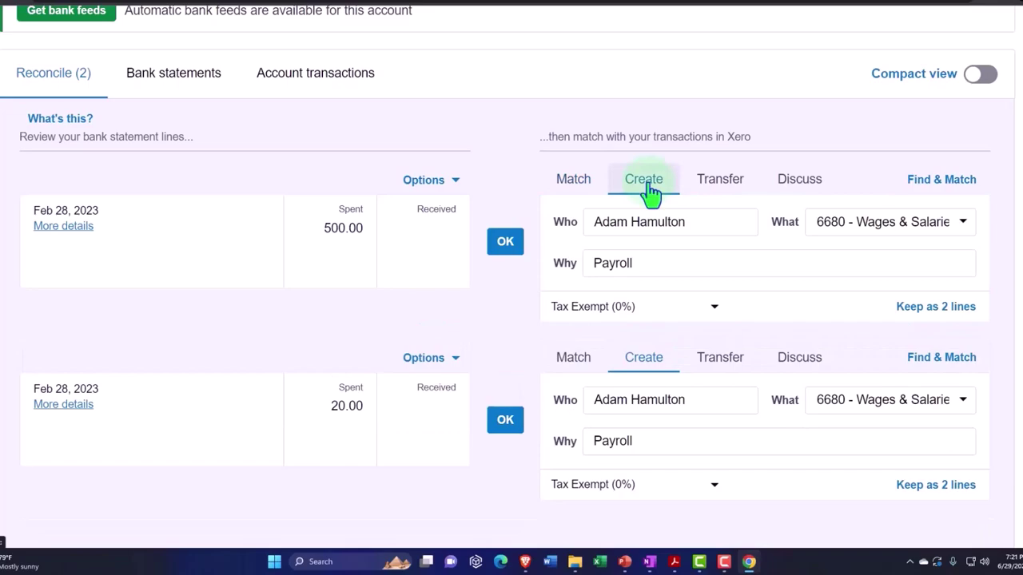